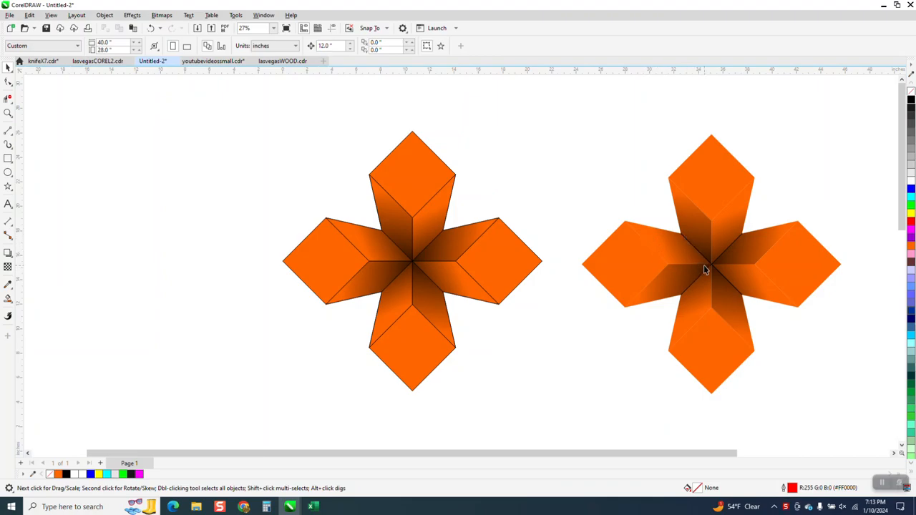
scroll(696, 228, "down", 3)
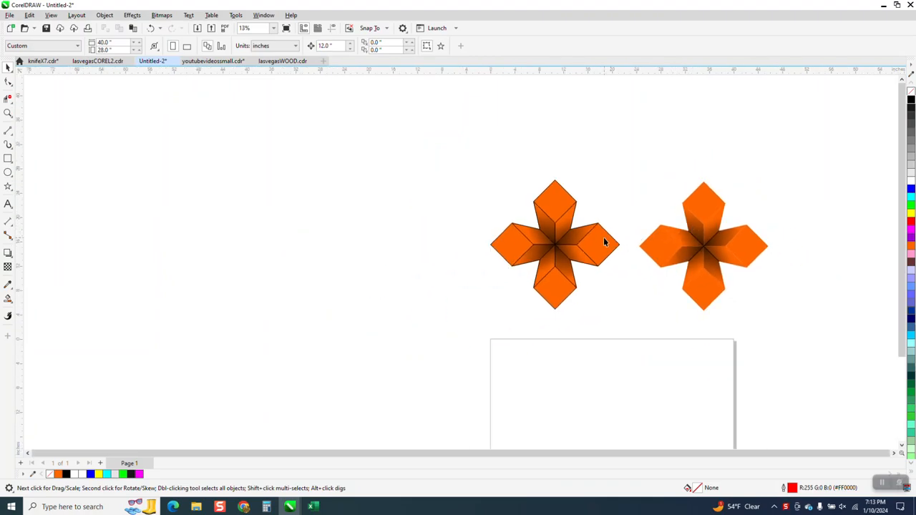
left_click(8, 113)
left_click_drag(499, 181, 649, 330)
scroll(420, 245, "down", 3)
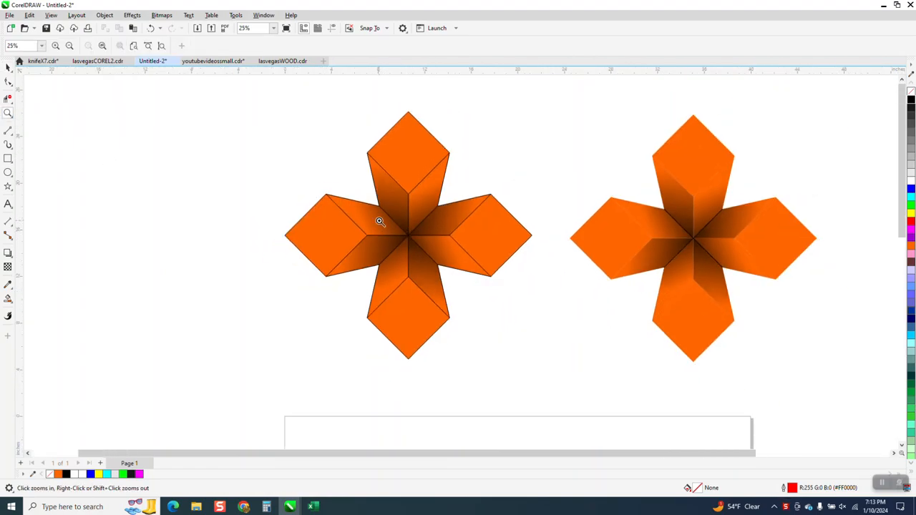
scroll(386, 203, "down", 2)
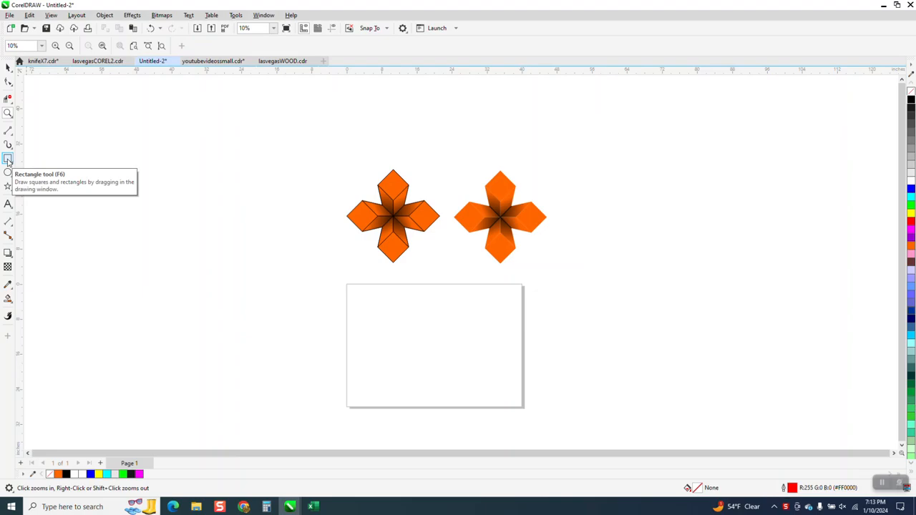
Draw a square in the upper half of the blank page and set its size to 2 by 2 inches
left_click(8, 159)
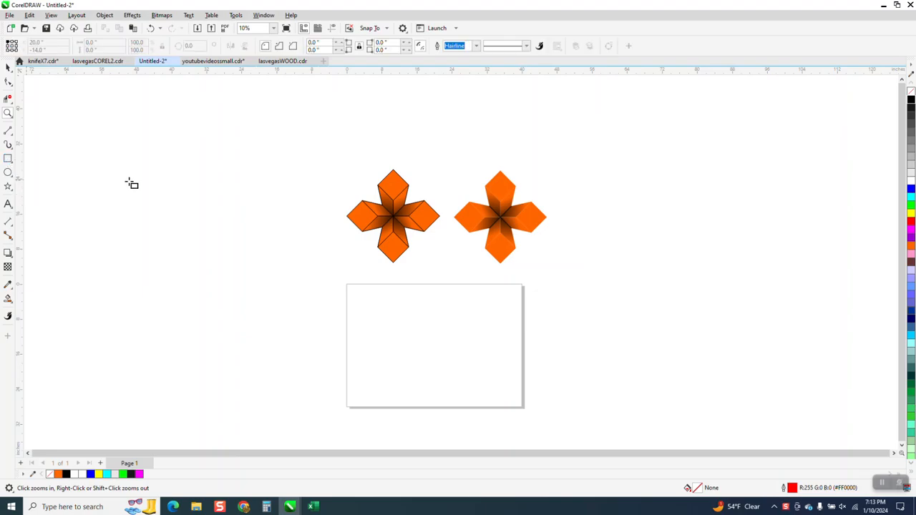
left_click(8, 112)
left_click_drag(315, 266, 462, 379)
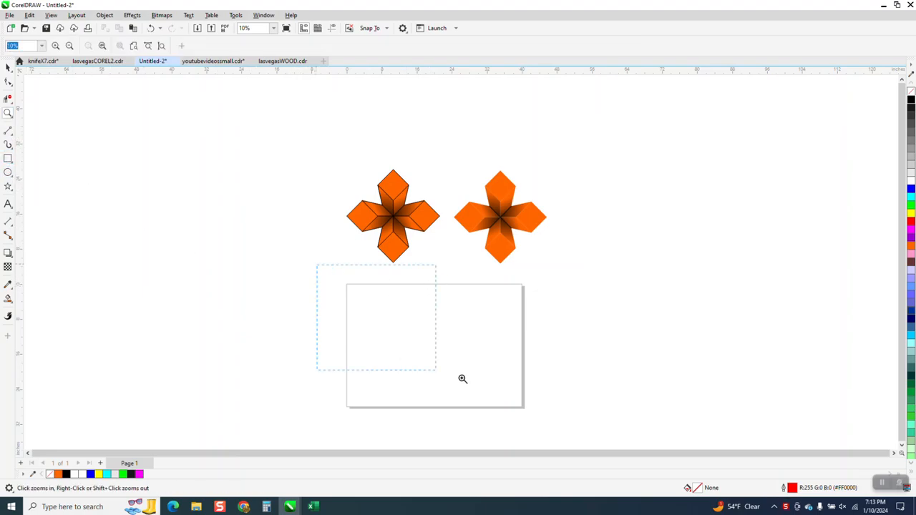
left_click(10, 159)
left_click_drag(392, 202, 357, 237)
left_click_drag(105, 43, 60, 49)
type("2")
key("Return")
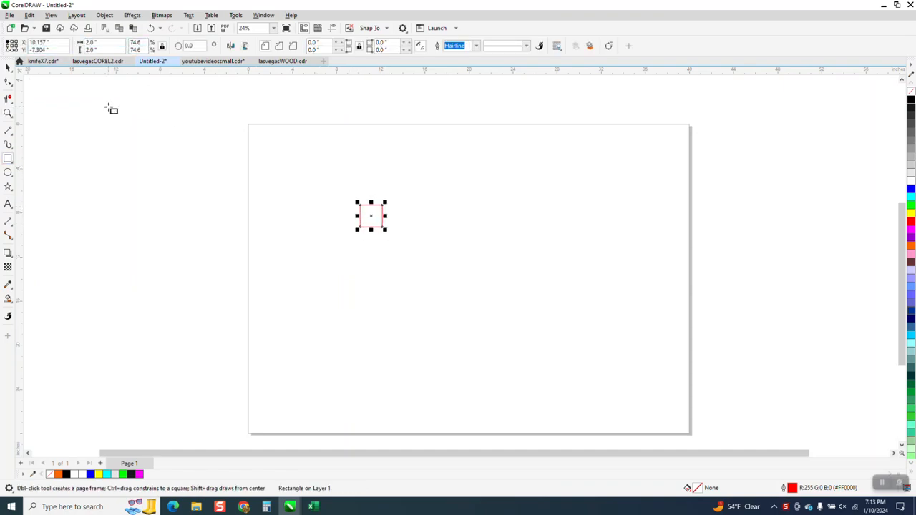
Set the nudge distance to 2 inches and duplicate the square 4 inches to the right of the original
left_click(8, 66)
left_click(114, 88)
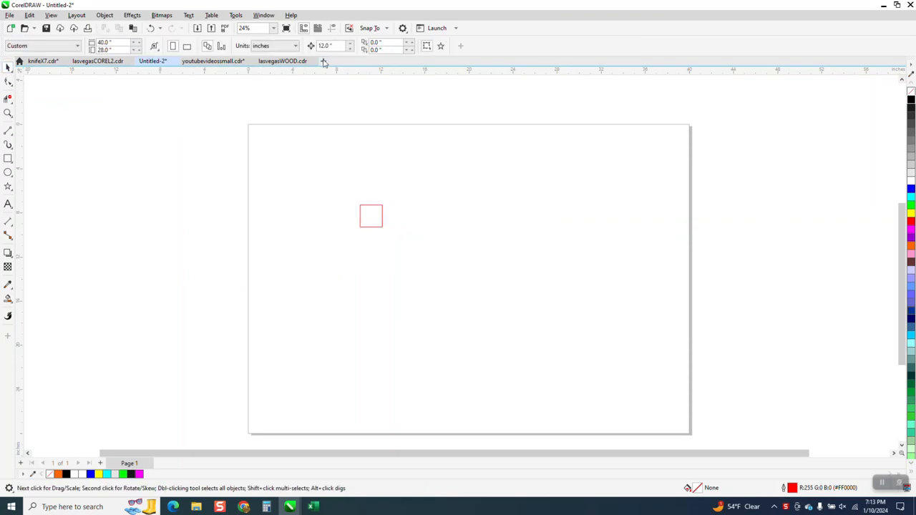
double_click(326, 45)
type("2")
left_click(371, 215)
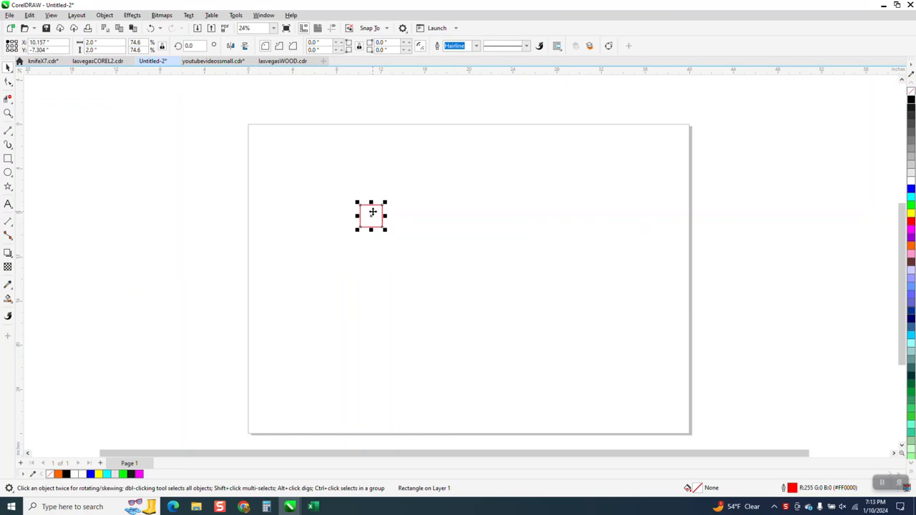
key("ctrl+d")
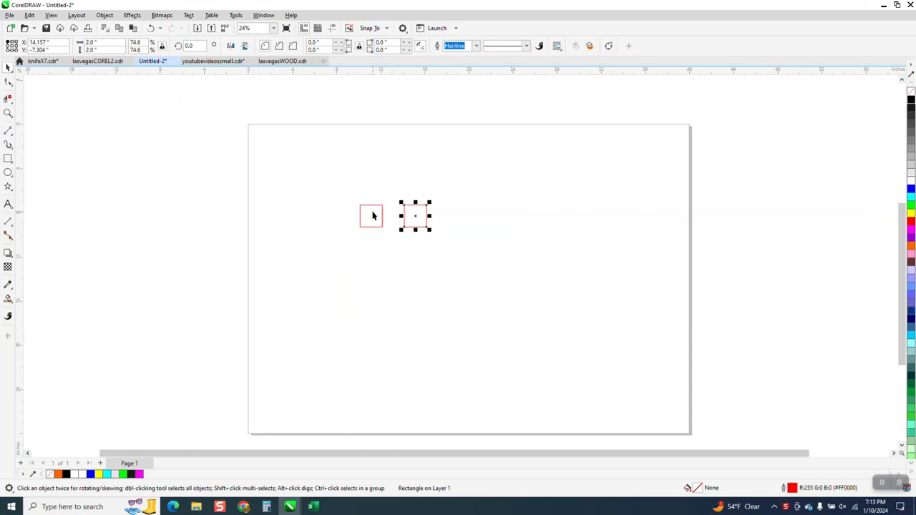
Duplicate both squares 4 inches straight down to form a two-by-two arrangement
left_click_drag(335, 184, 494, 263)
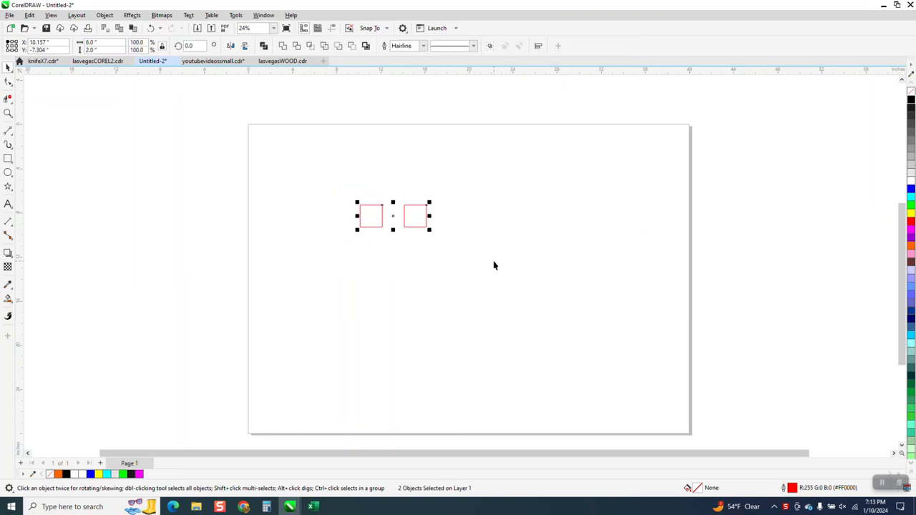
key("KP_Add")
key("Down")
key("Down")
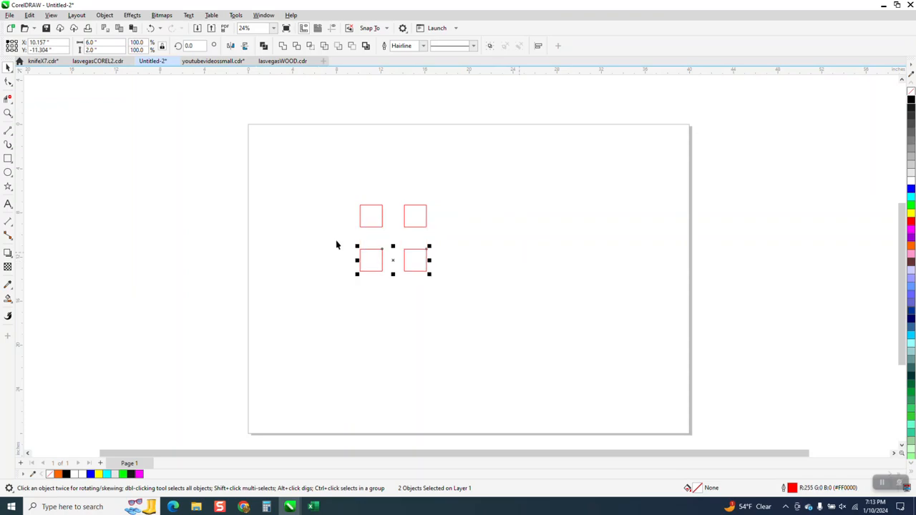
Draw two crossing diagonal 2-point lines joining the inner corners of the opposite squares
left_click(8, 113)
left_click_drag(468, 278, 468, 279)
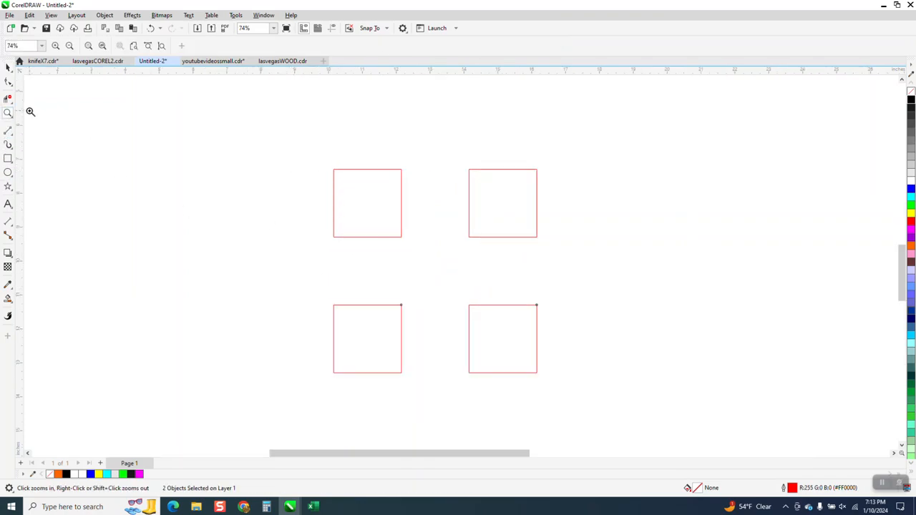
left_click(9, 132)
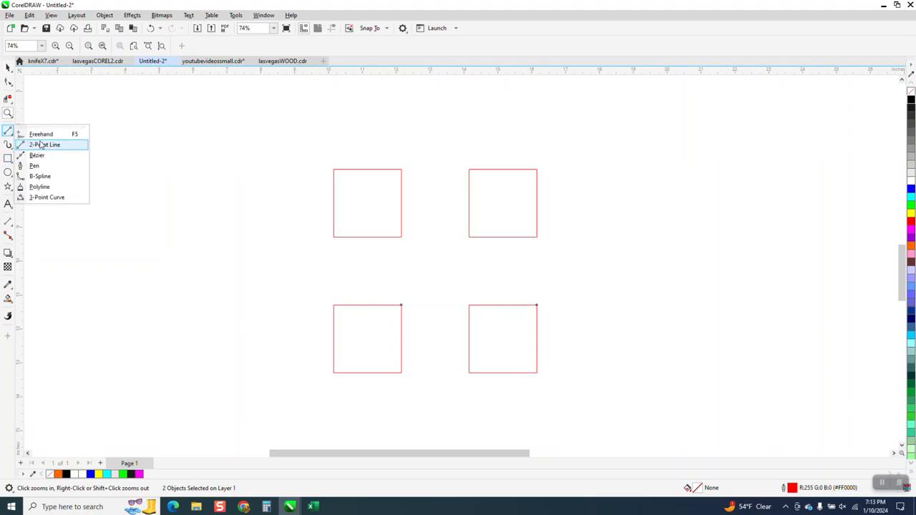
left_click(45, 144)
left_click_drag(469, 238, 402, 305)
left_click_drag(469, 305, 401, 237)
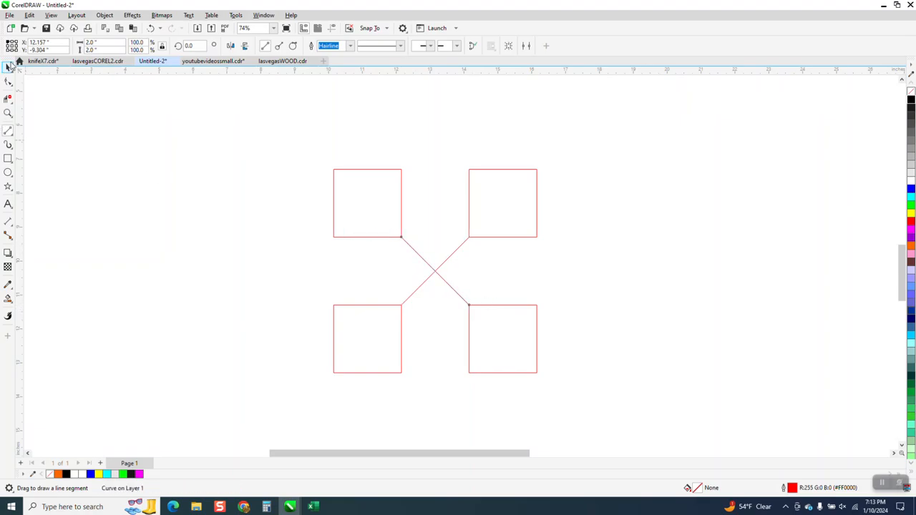
Add a copy of the two crossing lines rotated by 45 degrees about their centre
left_click(9, 68)
left_click_drag(315, 220, 507, 329)
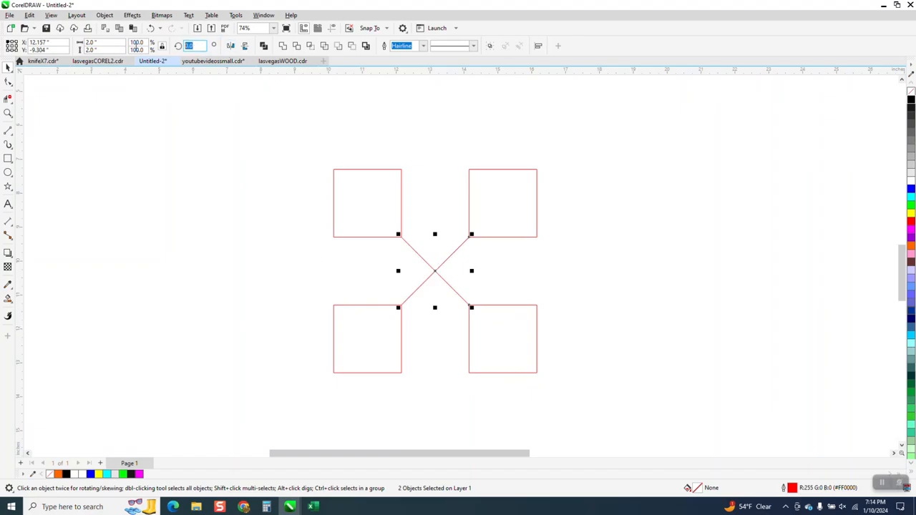
left_click(190, 45)
type("45")
key("Return")
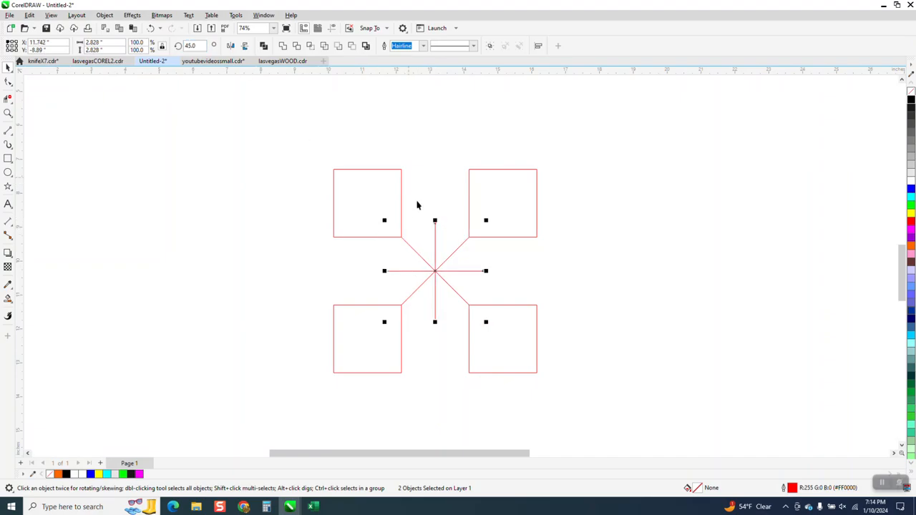
Connect the vertical line's upper end and the horizontal line's left end to the upper-left square's nearest outer corners with 2-point lines
left_click(12, 138)
left_click(36, 141)
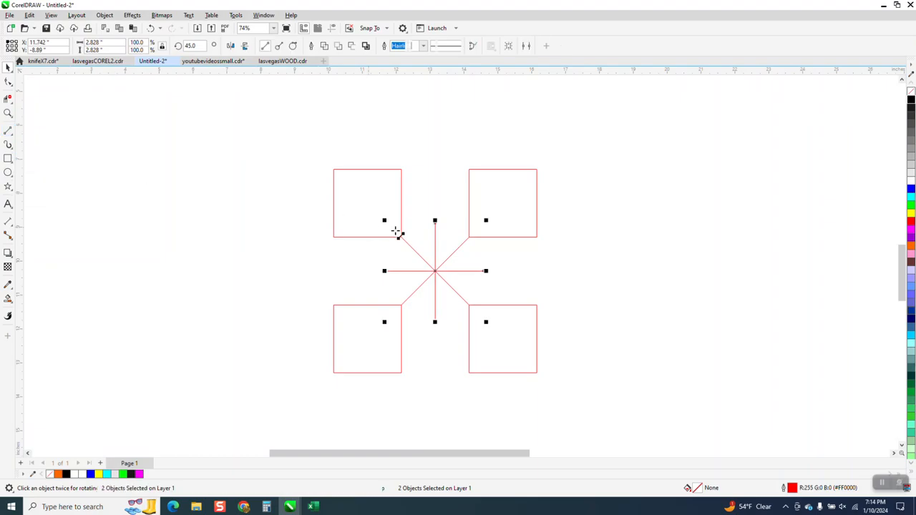
left_click_drag(435, 222, 401, 170)
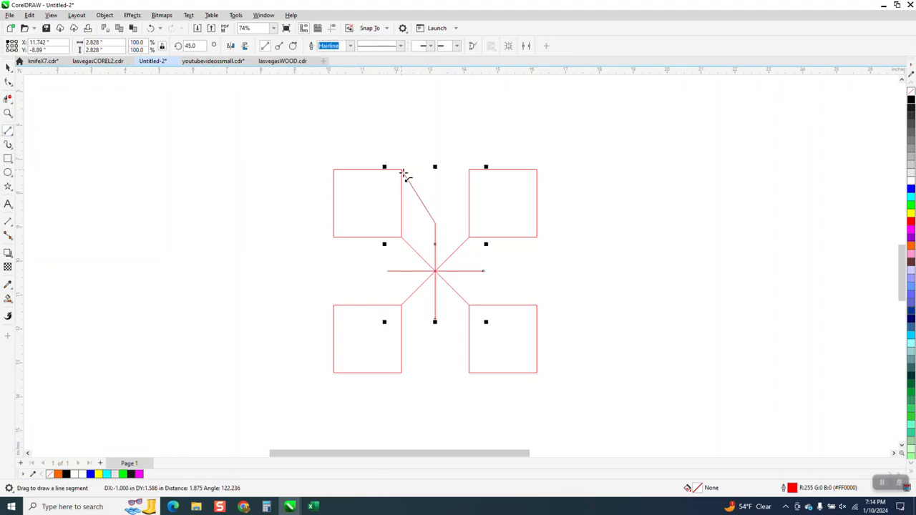
left_click_drag(391, 272, 333, 236)
left_click(8, 67)
Group all the squares and lines and centre the group on the page
scroll(221, 150, "down", 3)
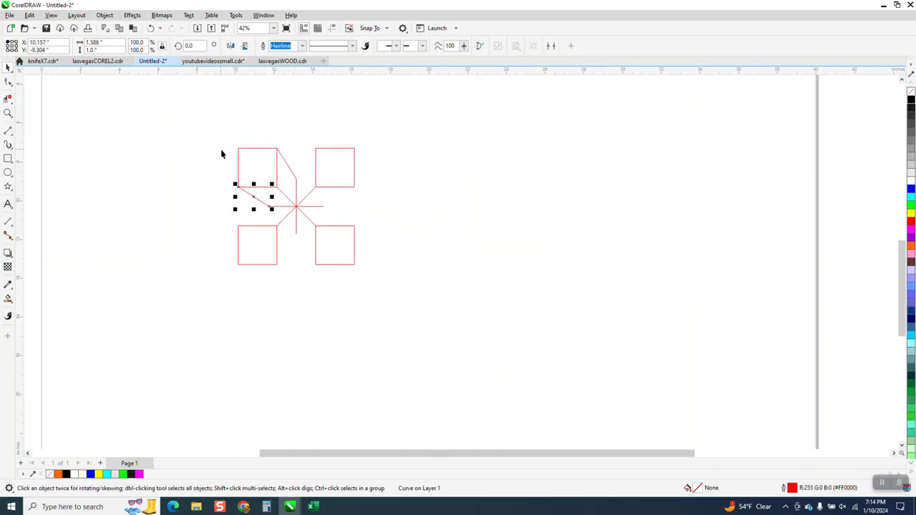
left_click_drag(246, 140, 370, 250)
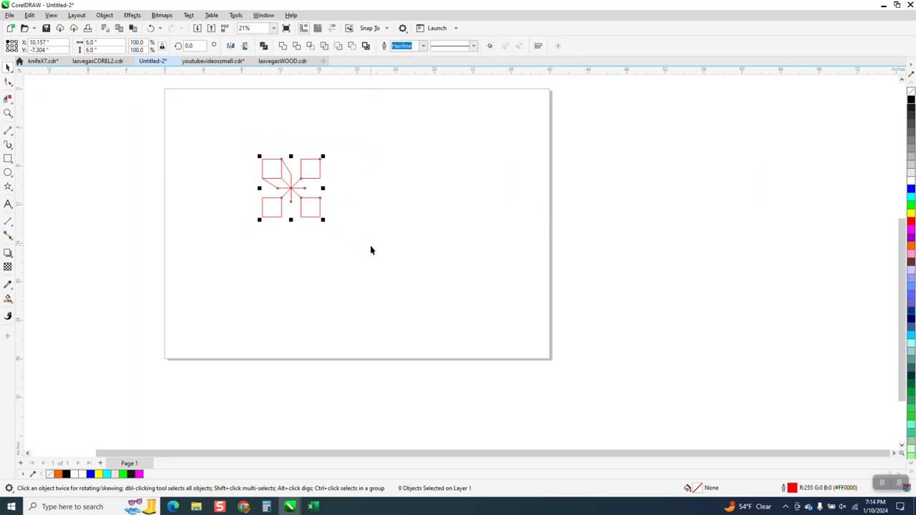
key("ctrl+g")
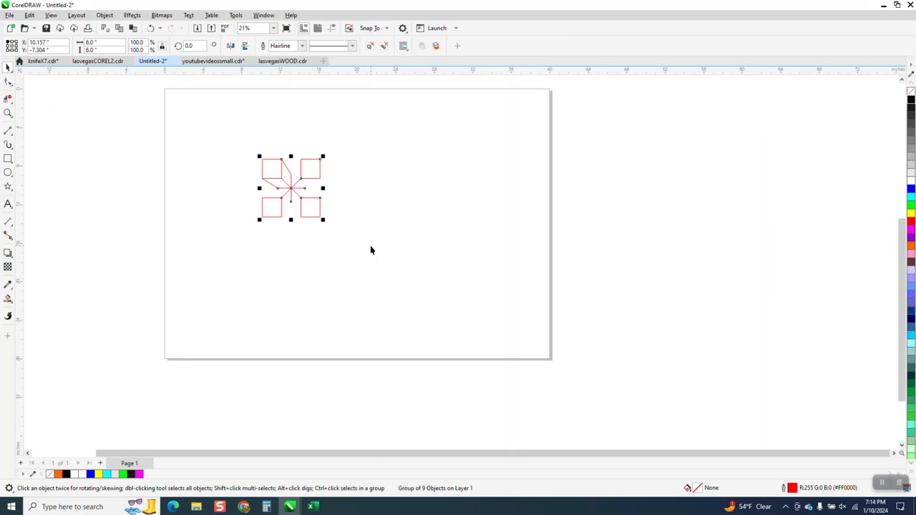
left_click_drag(309, 203, 375, 239)
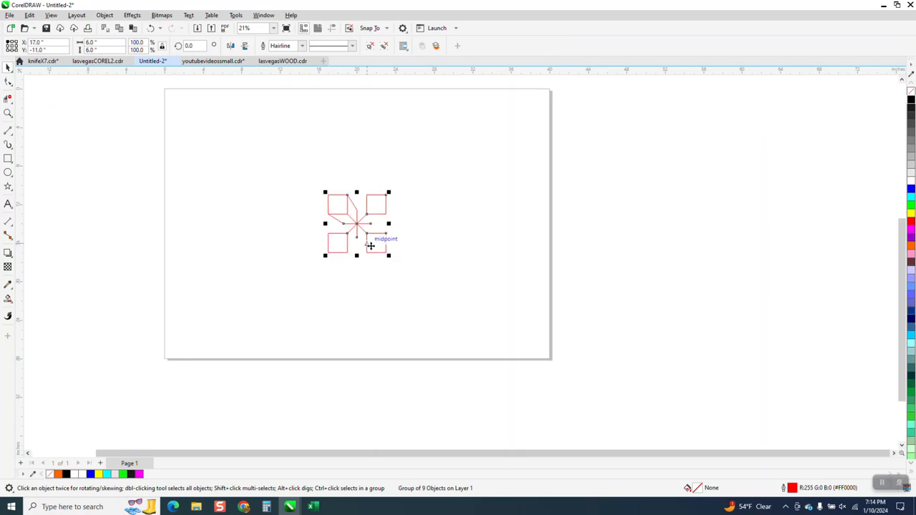
Draw four 2-point lines from the left, right and lower ends of the cross to the outer corners of the two lower squares
left_click(8, 112)
left_click_drag(319, 184, 476, 293)
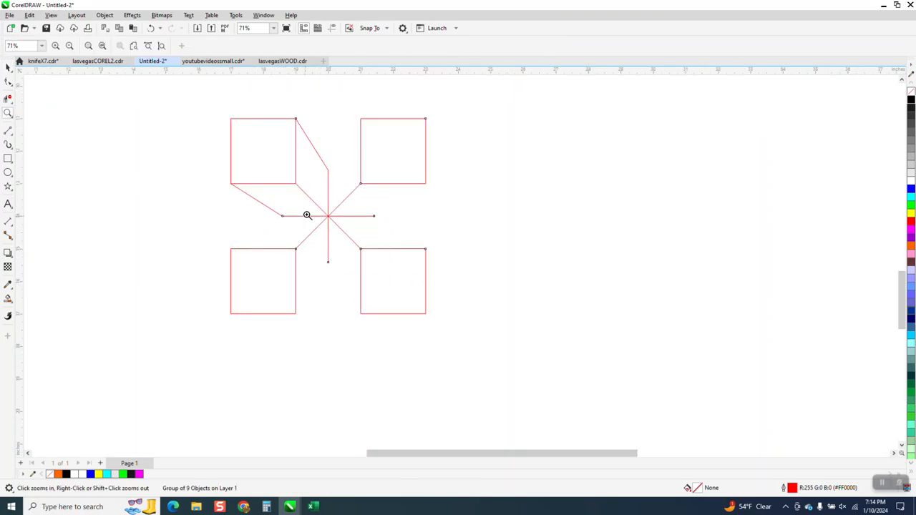
left_click(9, 132)
left_click(43, 143)
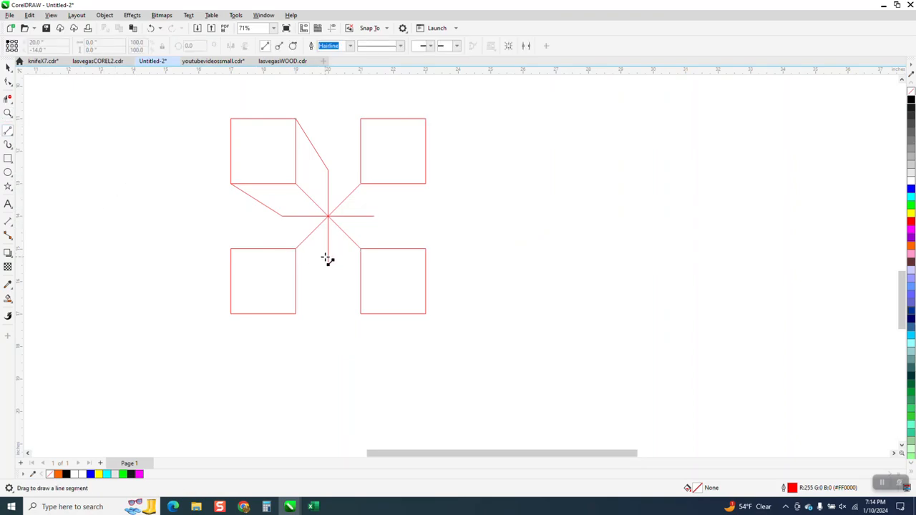
left_click_drag(282, 215, 230, 248)
left_click_drag(327, 262, 296, 314)
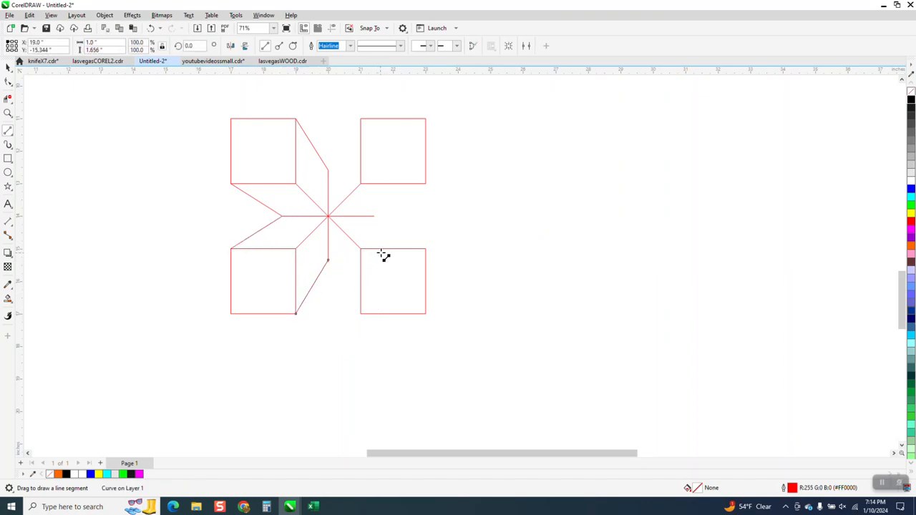
left_click_drag(426, 248, 374, 216)
left_click_drag(361, 315, 328, 261)
Inspect the lower line junction and remove everything except the upper-left square and its perspective lines with Virtual Segment Delete
left_click(8, 113)
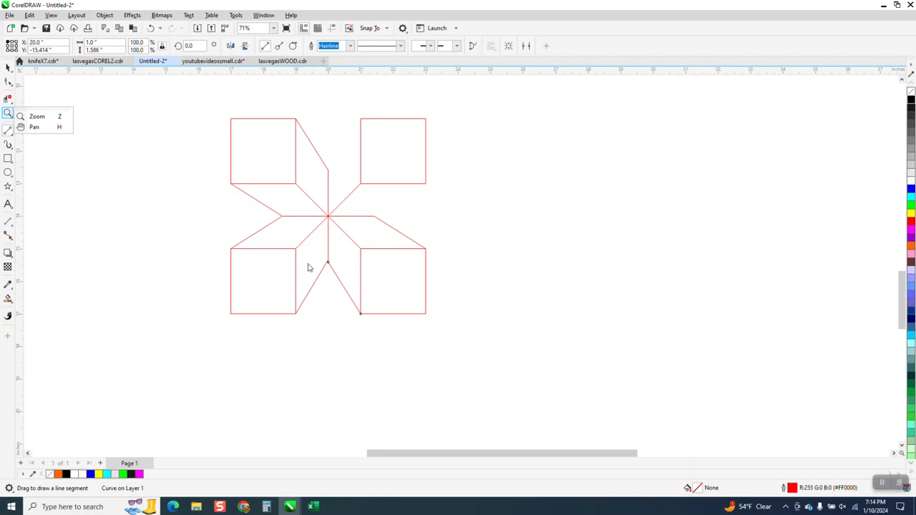
left_click(46, 116)
left_click_drag(316, 261, 348, 285)
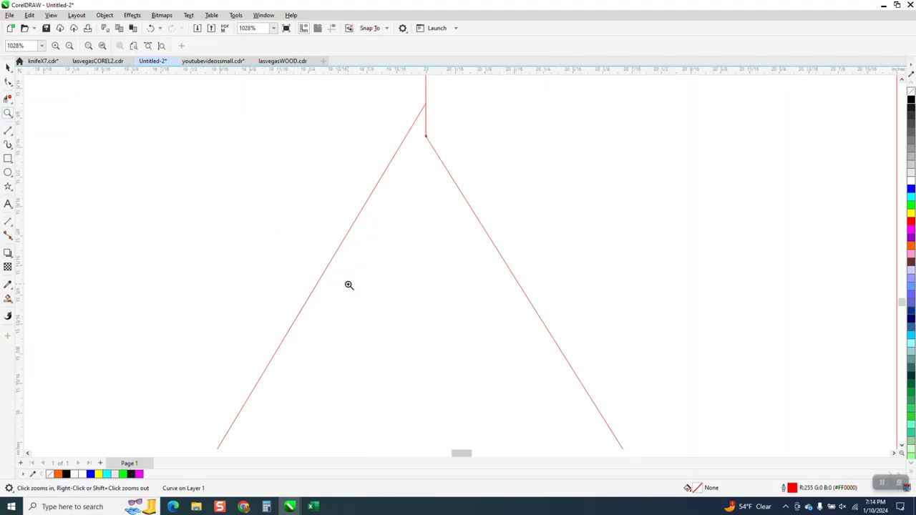
scroll(371, 234, "down", 8)
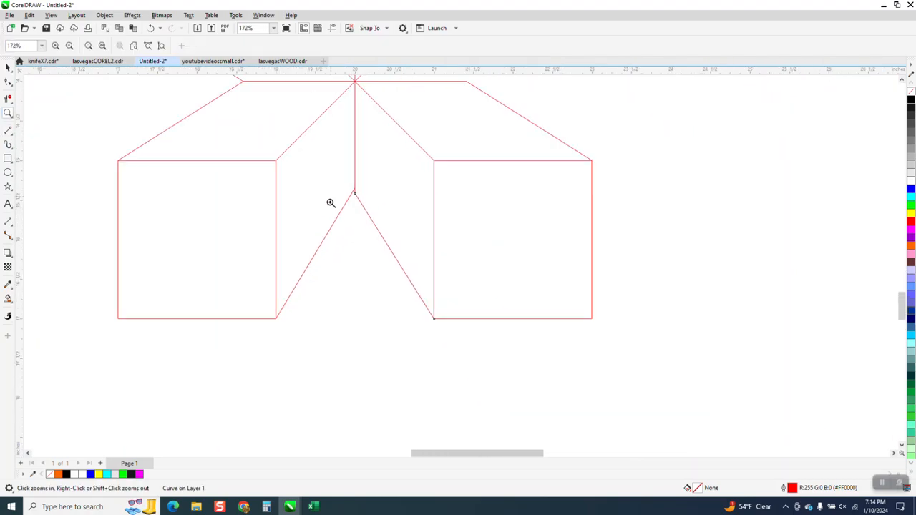
left_click(8, 83)
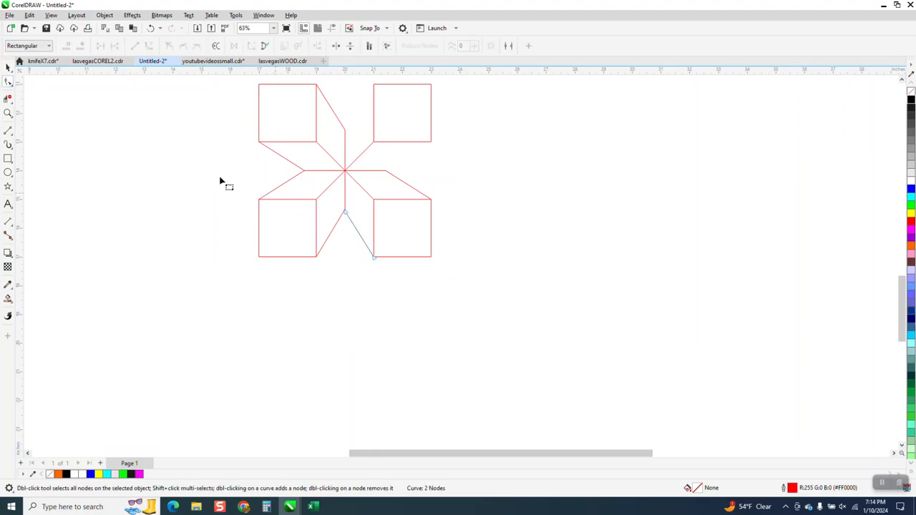
left_click(8, 98)
left_click_drag(256, 186, 428, 243)
left_click_drag(372, 85, 480, 283)
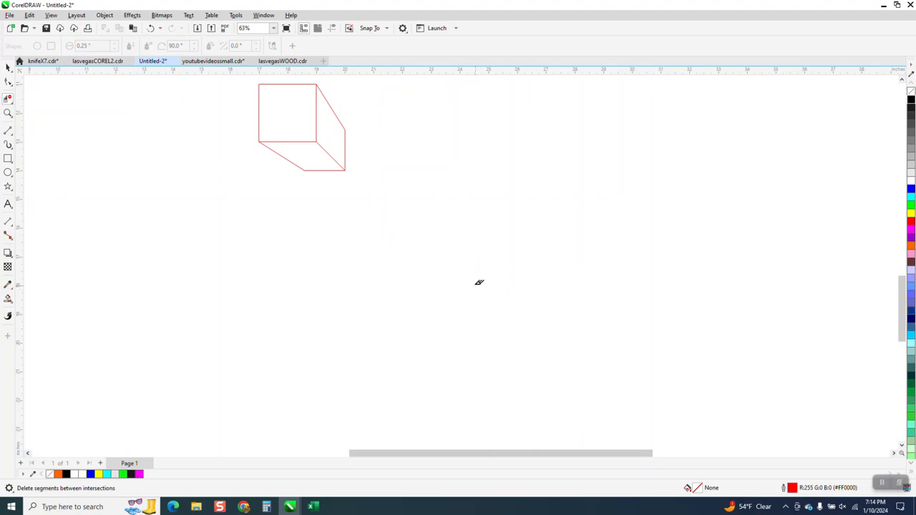
scroll(298, 196, "down", 1)
left_click(8, 67)
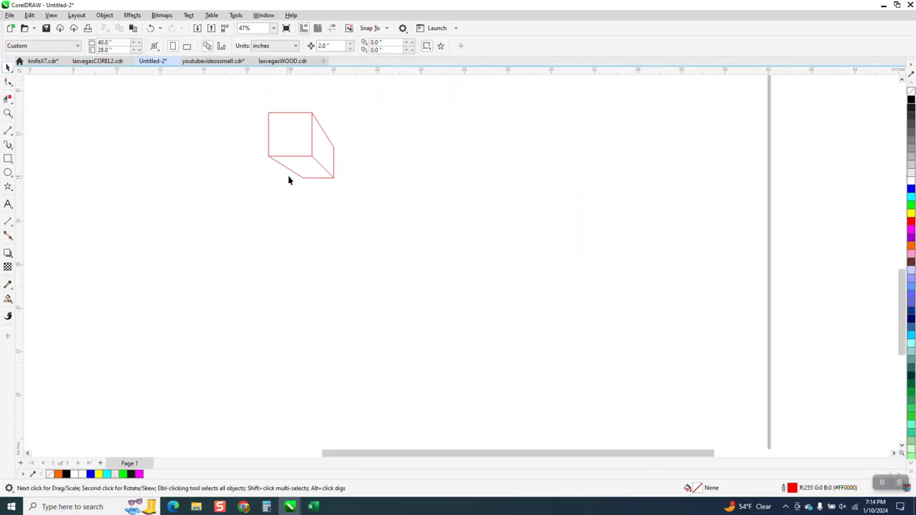
left_click_drag(386, 220, 386, 220)
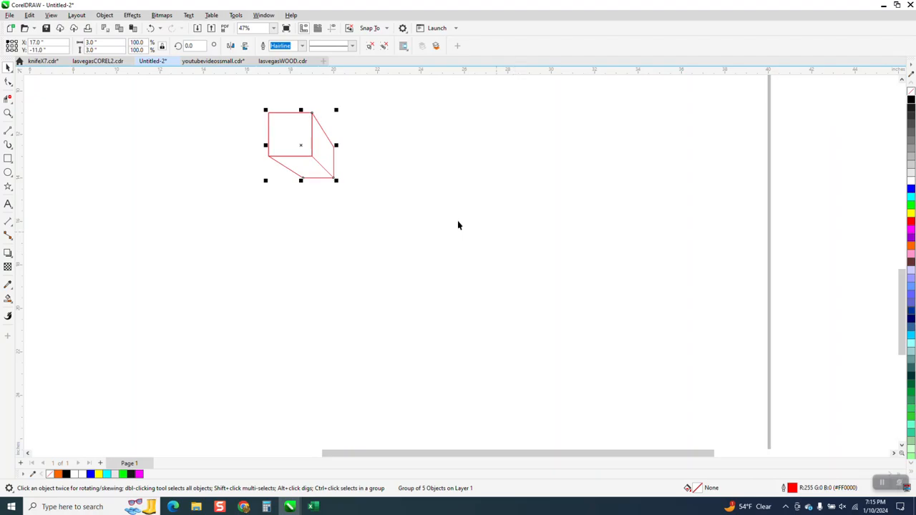
left_click_drag(304, 146, 208, 151)
left_click_drag(157, 106, 252, 211)
key("Delete")
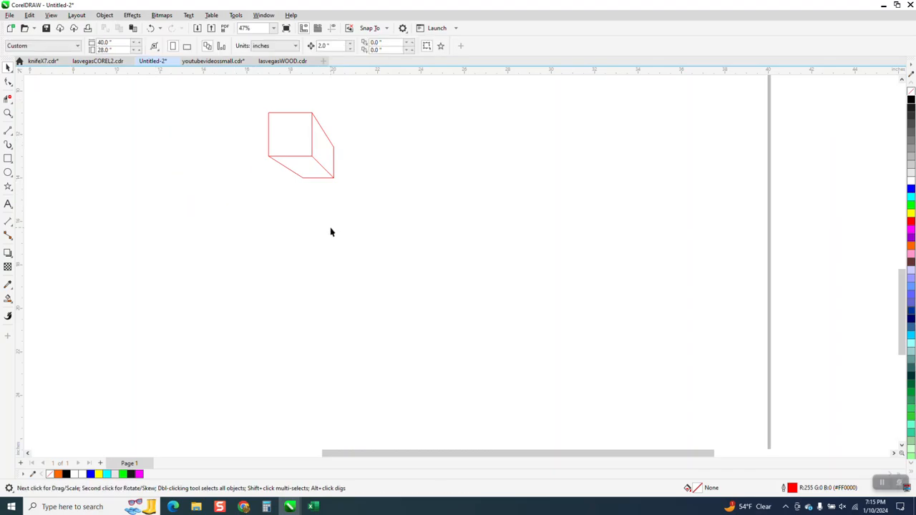
Move the shape's rotation centre to its lower-right corner and create three copies rotated in 90-degree increments around it
left_click_drag(350, 204, 352, 205)
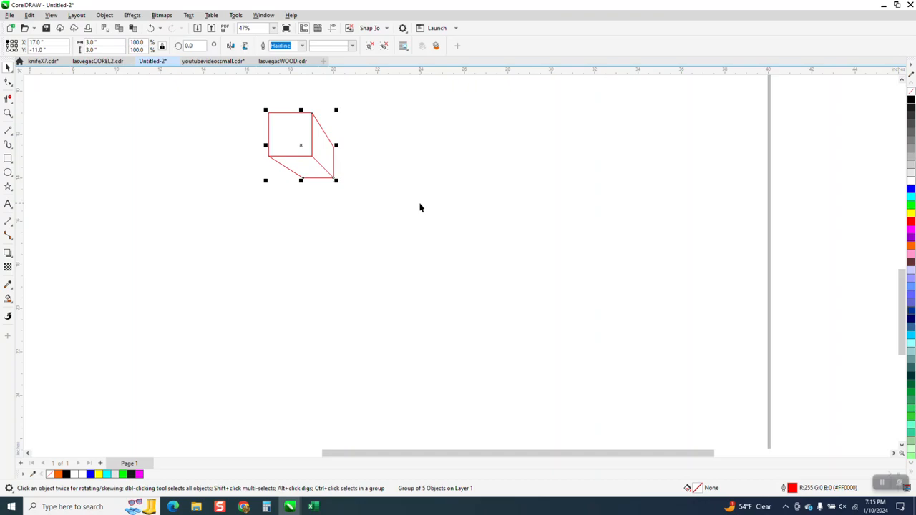
left_click(303, 149)
left_click_drag(324, 183, 334, 179)
type("90")
key("Return")
key("ctrl+r")
key("ctrl+r")
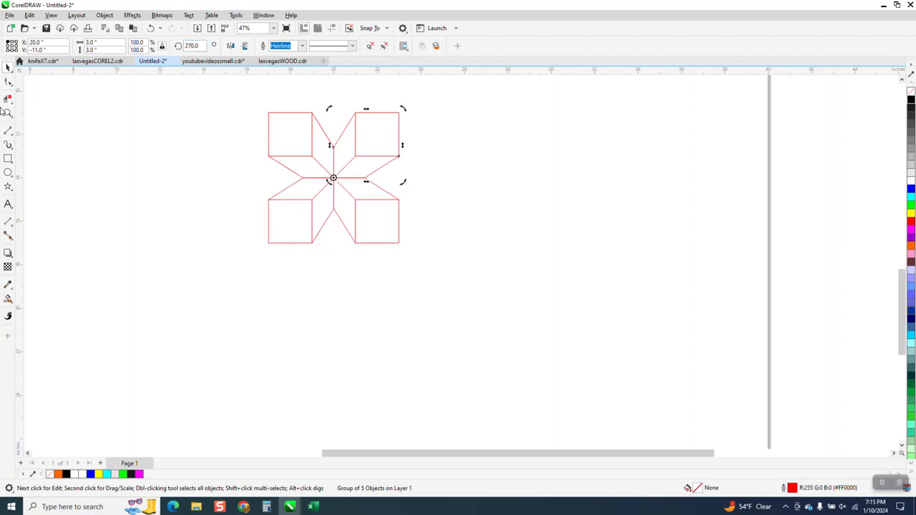
Group all four rotated parts of the red outline flower
left_click(7, 112)
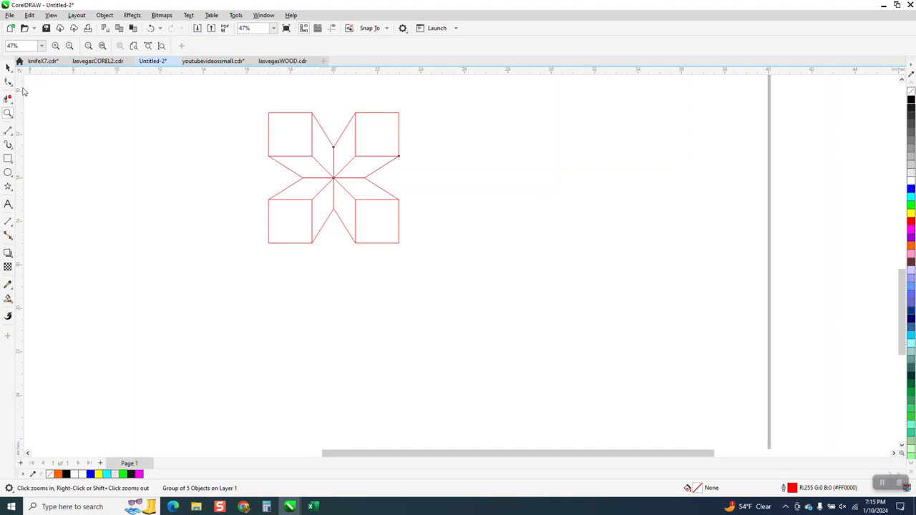
left_click(8, 67)
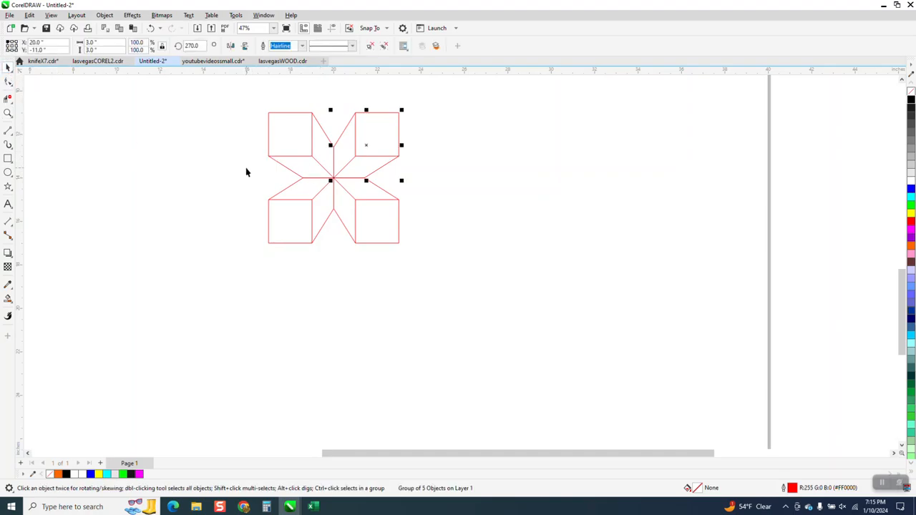
left_click_drag(253, 99, 379, 218)
left_click_drag(438, 272, 455, 271)
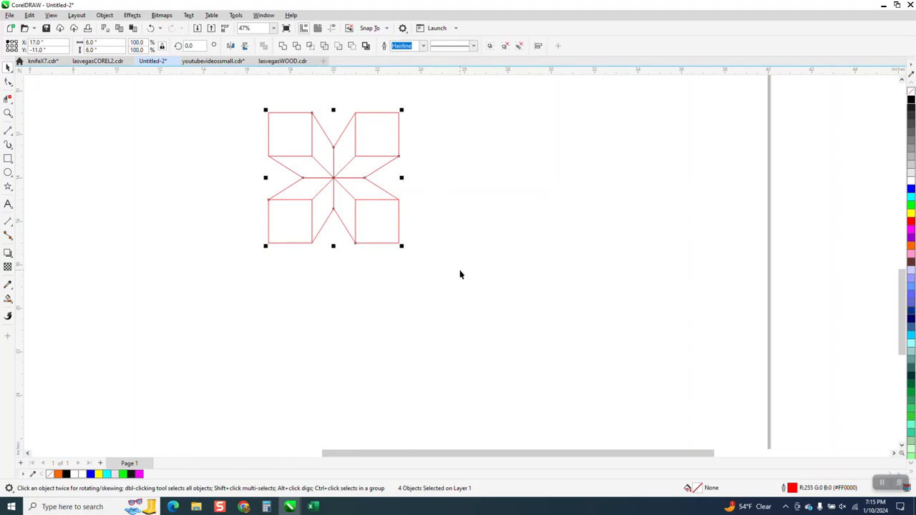
key("ctrl+g")
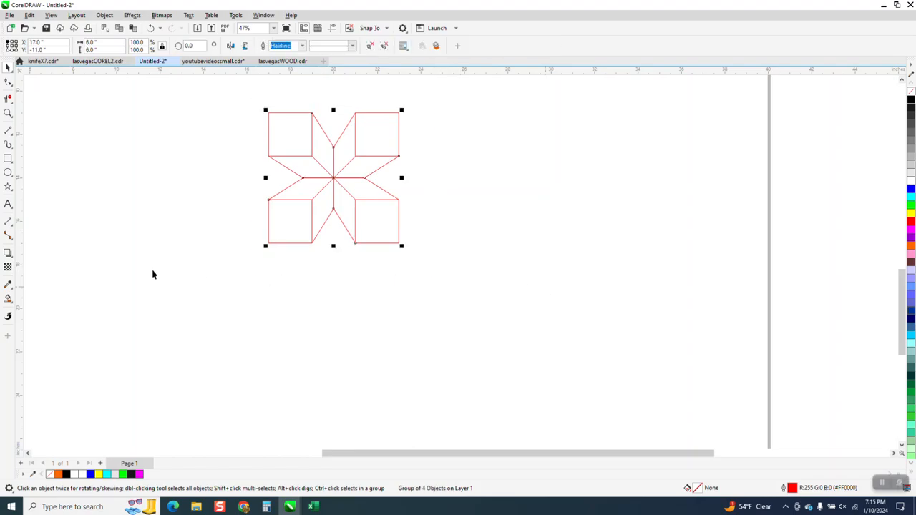
Smart Fill the flower's four squares with dark gray (#333333) from the RGB palette and no outline
left_click(9, 299)
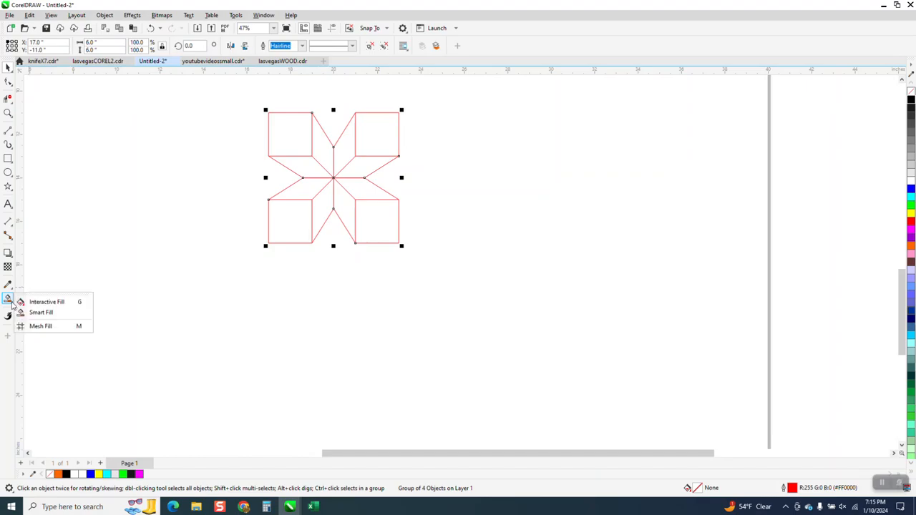
left_click(43, 313)
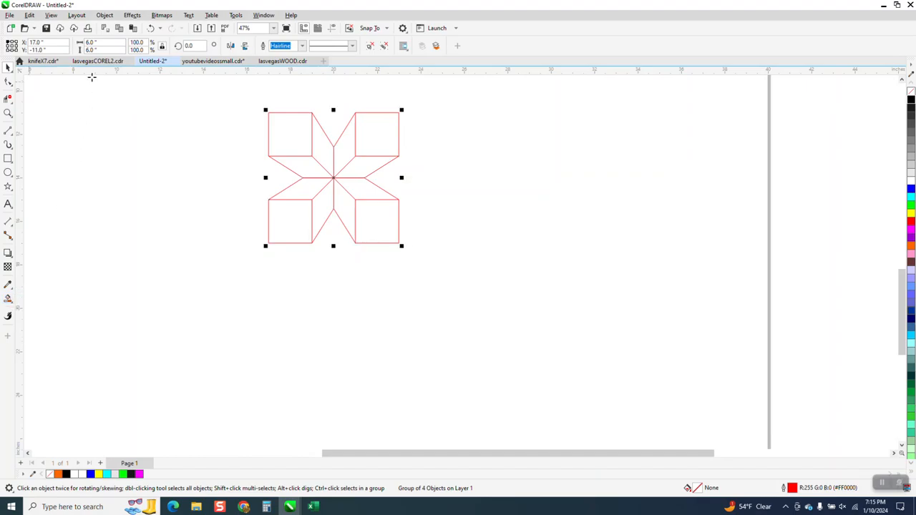
left_click(111, 47)
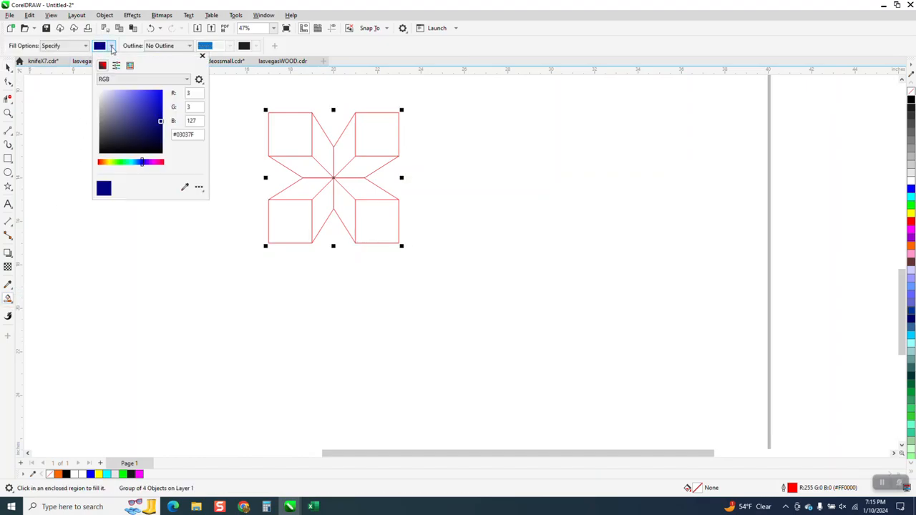
left_click(129, 65)
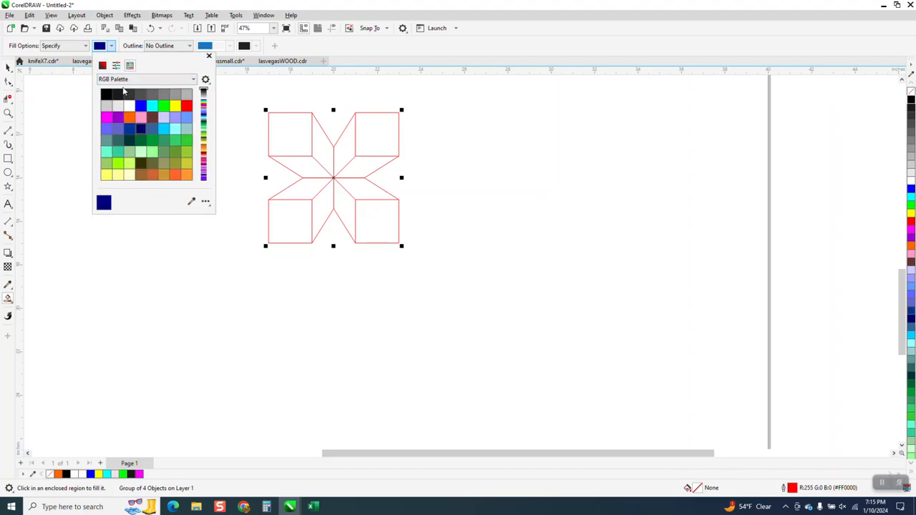
left_click(129, 93)
left_click(299, 144)
left_click(376, 143)
left_click(372, 225)
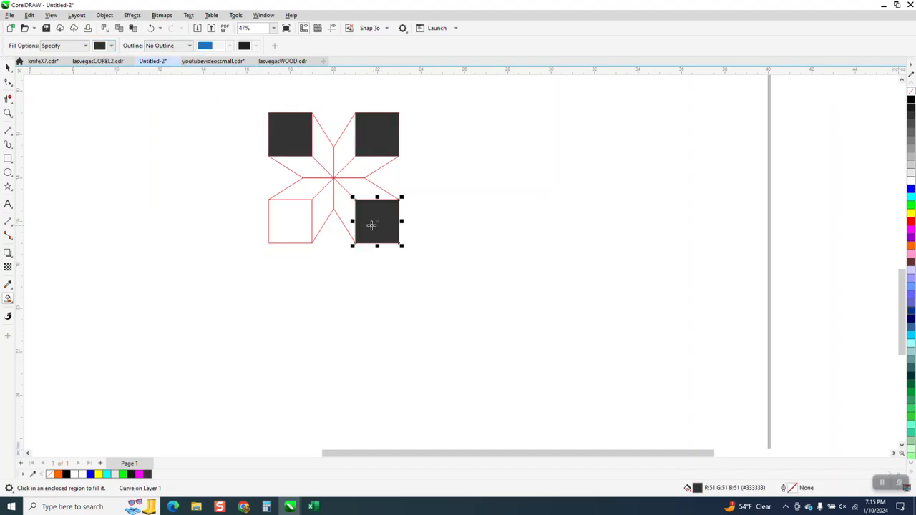
left_click(310, 218)
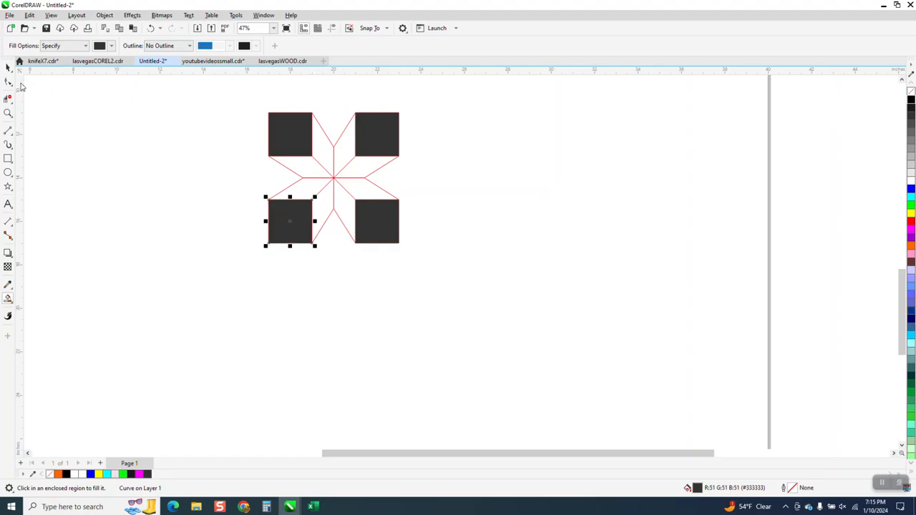
Smart Fill the two side faces of the upper-left petal with light gray (RGB 204, 204, 204)
left_click(110, 46)
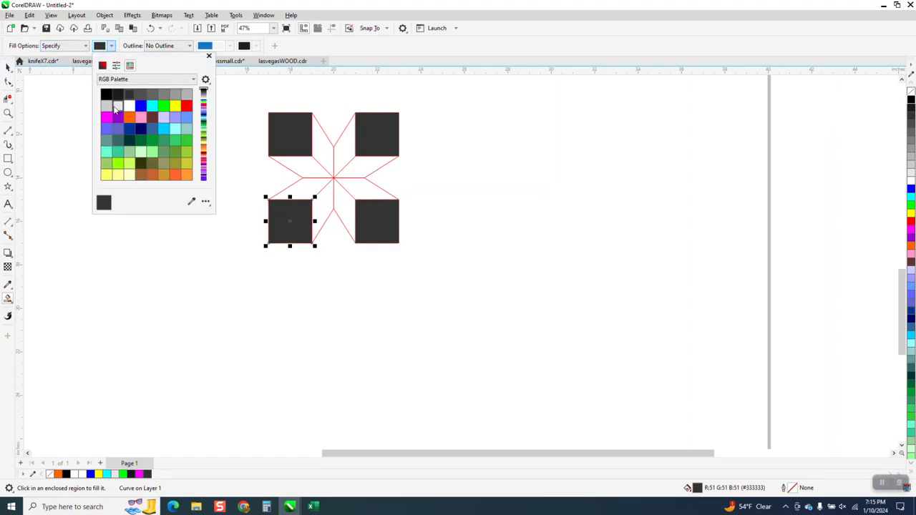
left_click(106, 106)
left_click(318, 172)
left_click(315, 169)
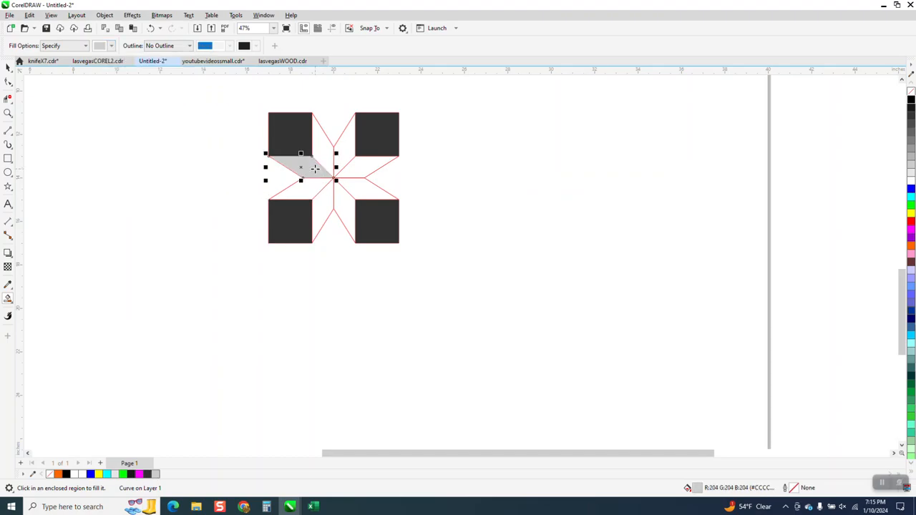
left_click(326, 151)
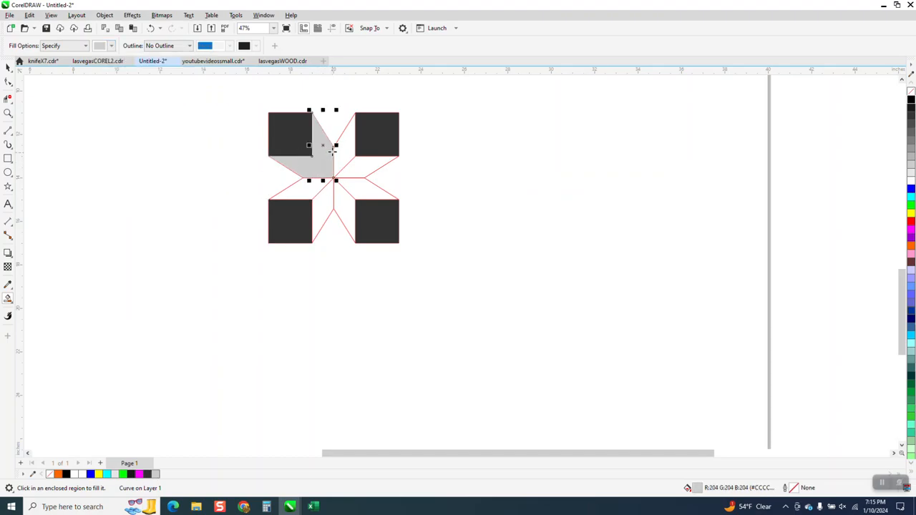
Delete the dark gray fills from the two right squares and the lower-left square, keeping the outline group
key("space")
left_click_drag(338, 105, 465, 297)
key("Delete")
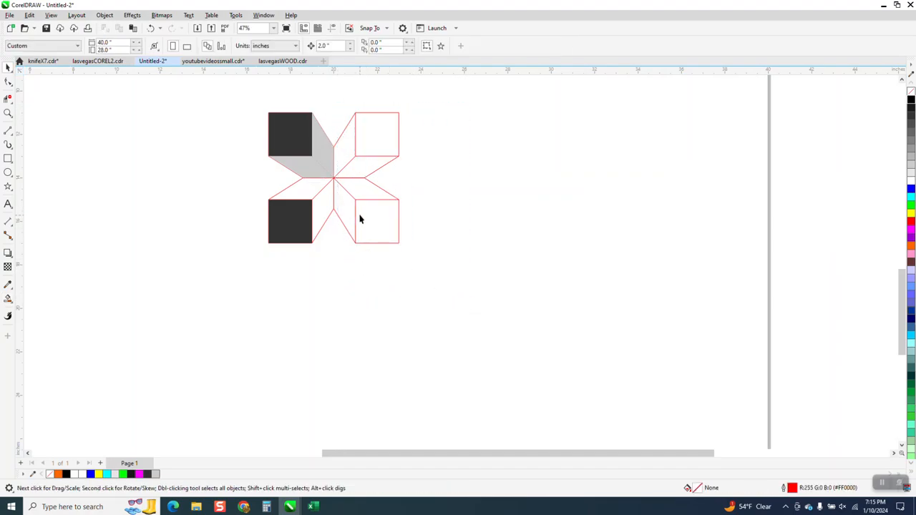
left_click(360, 209)
key("ctrl+z")
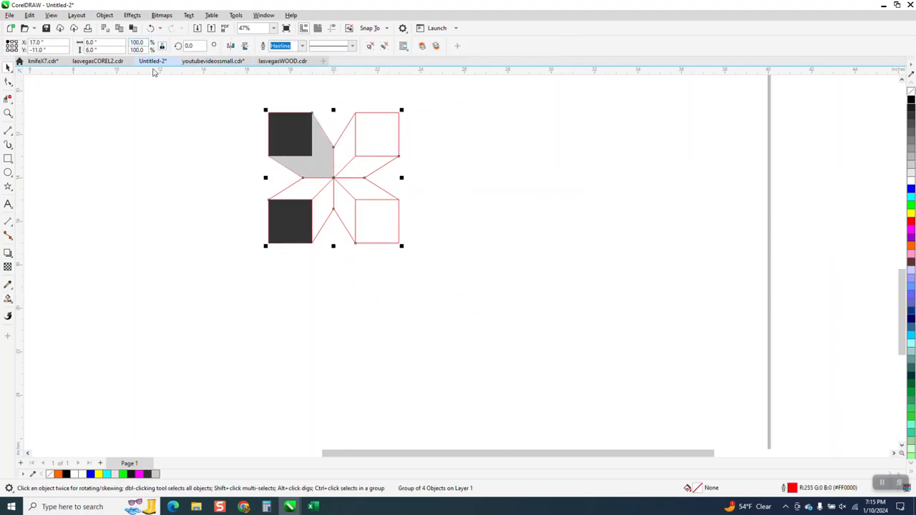
left_click(274, 216, "ctrl")
key("Delete")
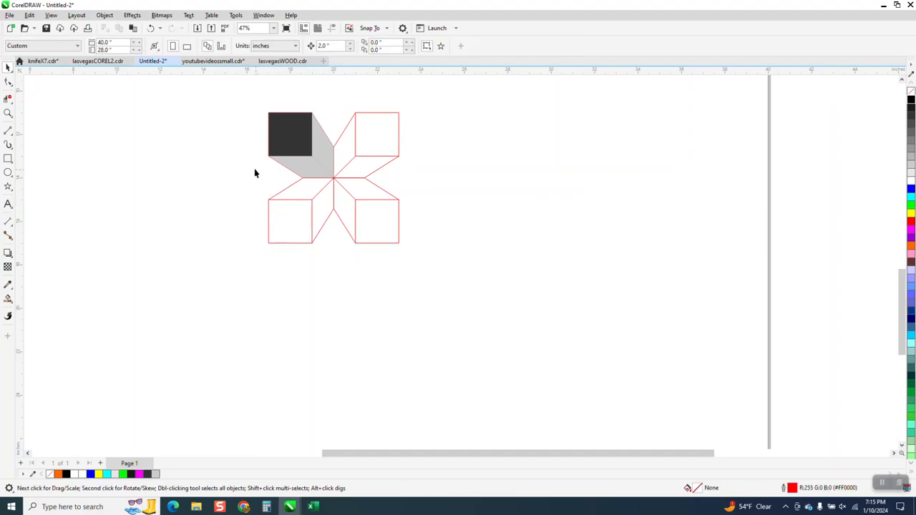
Apply a light-gray-to-black fountain fill to the upper-left petal's right side face, darkening toward the flower's centre
left_click(320, 154)
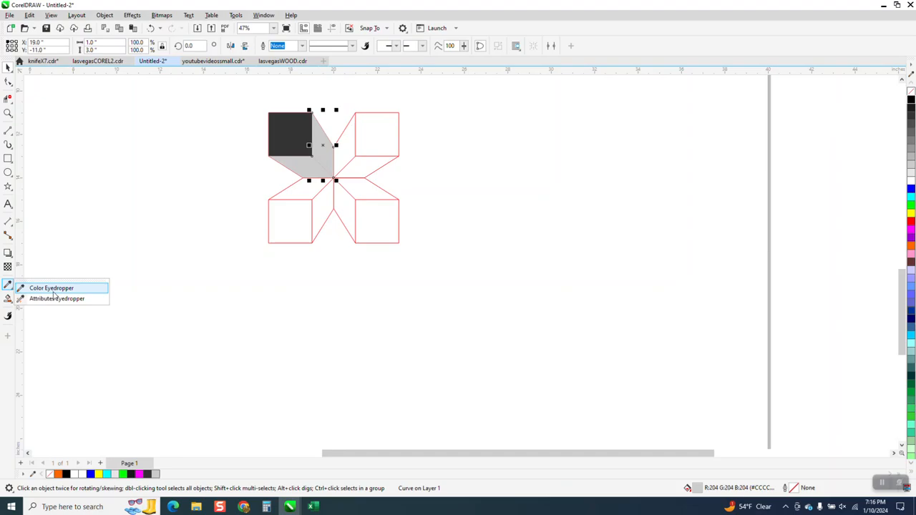
left_click(9, 299)
left_click(61, 305)
left_click_drag(315, 139, 332, 166)
left_click_drag(910, 100, 316, 184)
left_click_drag(910, 100, 323, 188)
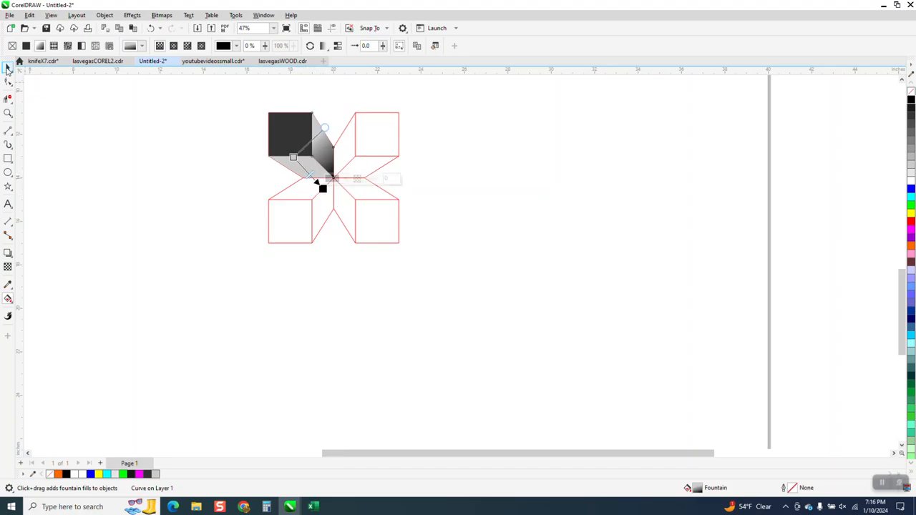
Apply a light-gray-to-black fountain fill to the upper-left petal's lower side face, darkening toward the flower's centre
left_click(8, 68)
left_click(302, 170)
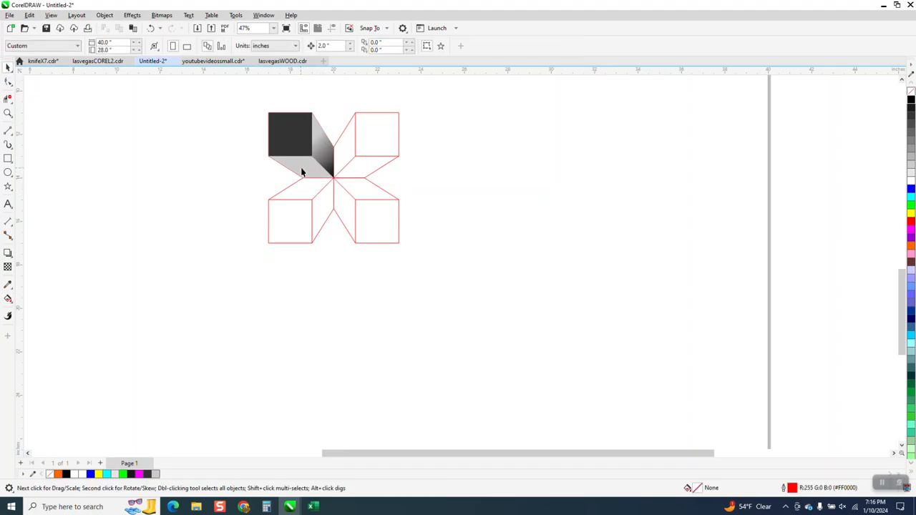
left_click(8, 299)
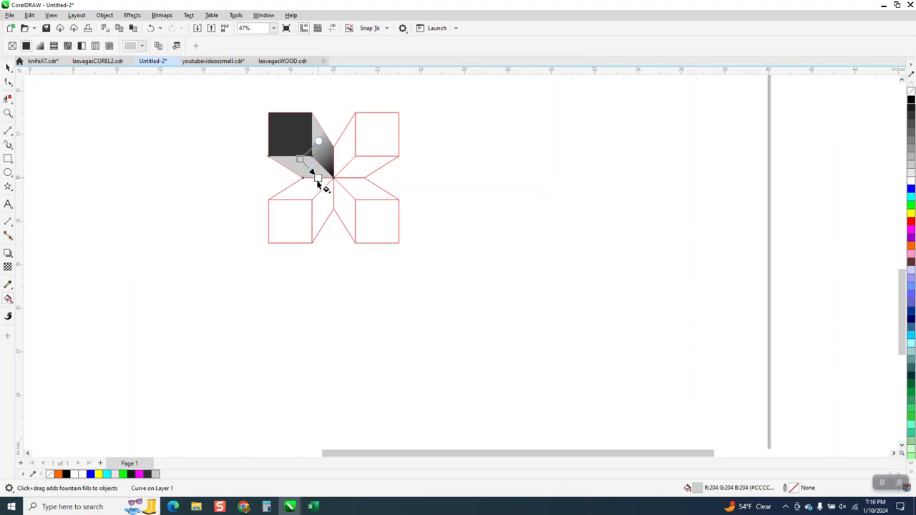
left_click(317, 183)
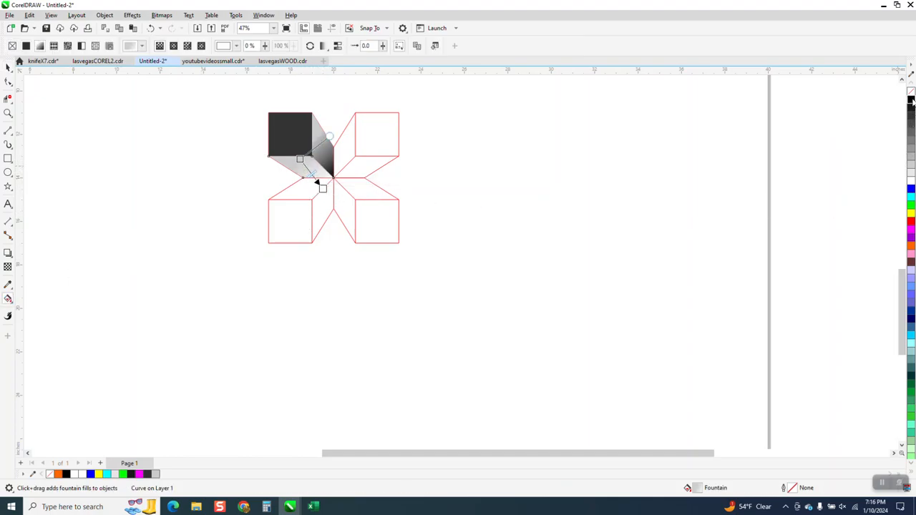
left_click_drag(454, 183, 323, 189)
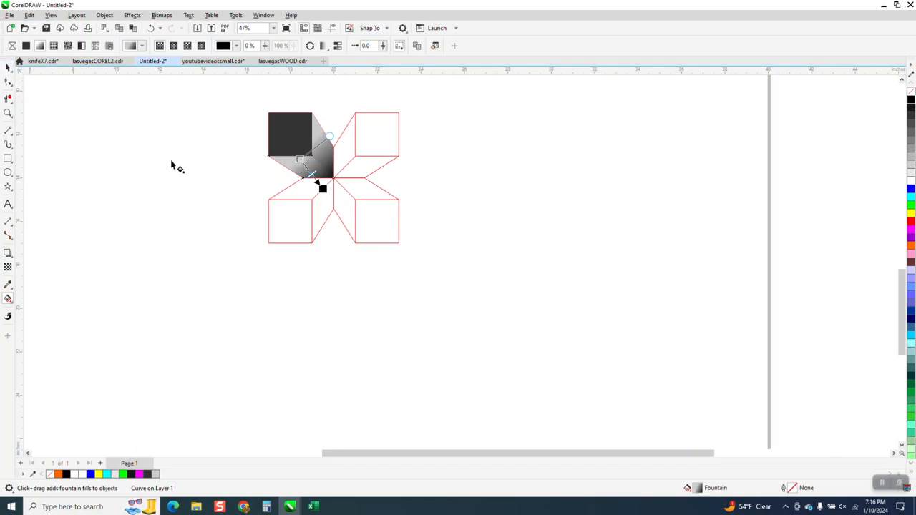
left_click(200, 183)
Group the upper-left petal's three filled shapes and create a copy rotated 90 degrees around the flower's centre
left_click(9, 68)
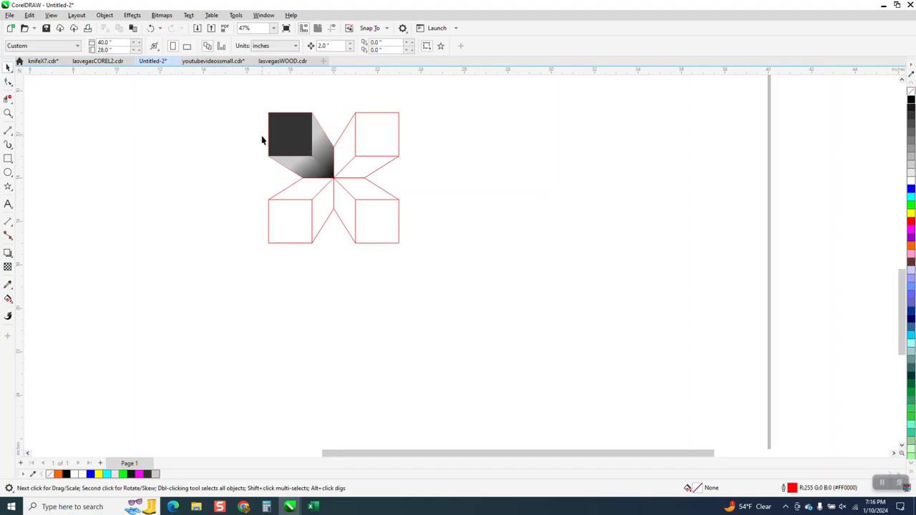
left_click_drag(328, 195, 365, 206)
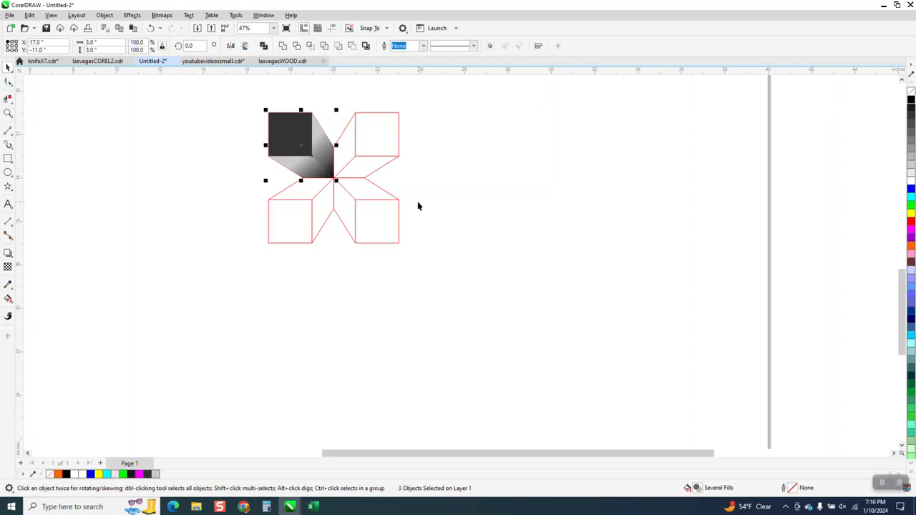
key("ctrl+g")
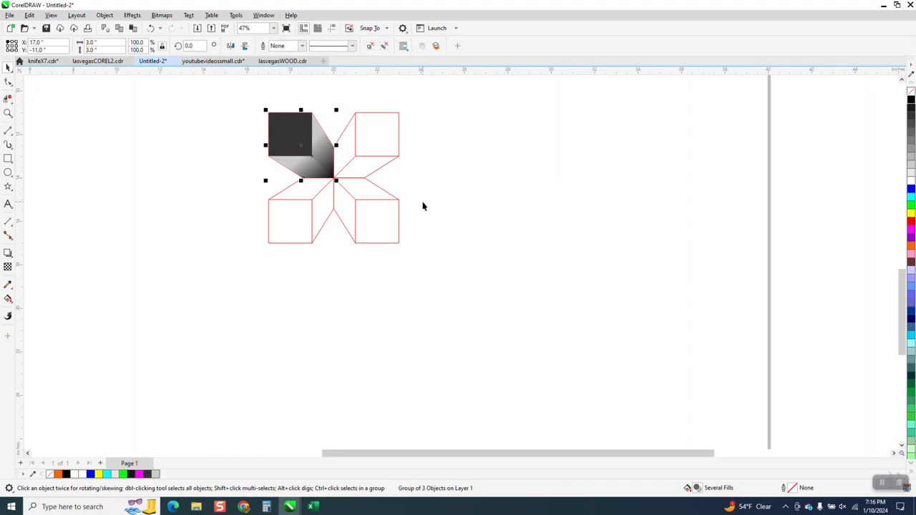
left_click(191, 46)
type("90")
key("Return")
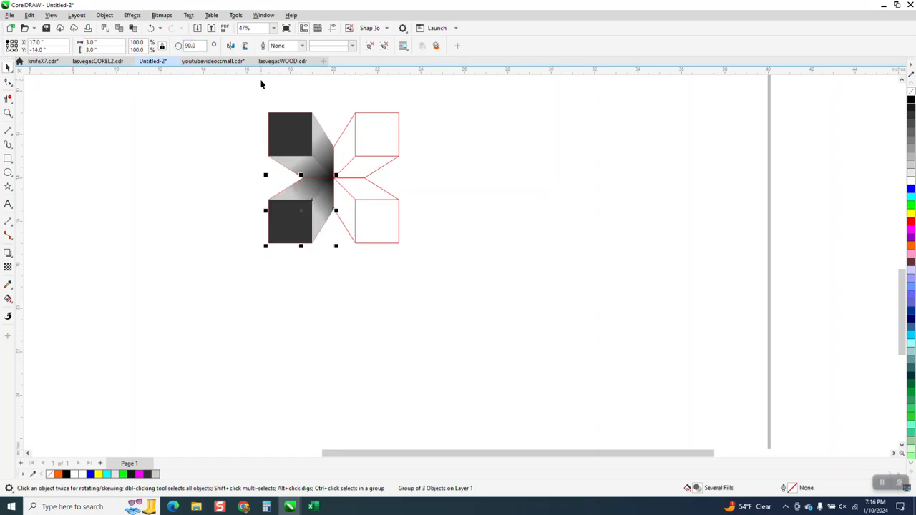
Move the red outline group 18 inches to the right, away from the filled petals
left_click(396, 155)
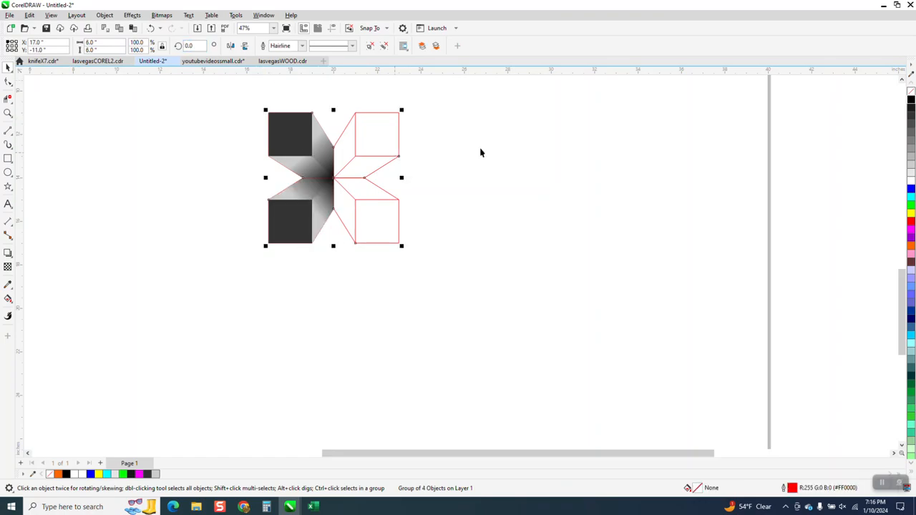
key("Right")
key("Right")
key("Right")
key("Right")
key("Right")
key("Right")
key("Right")
key("Right")
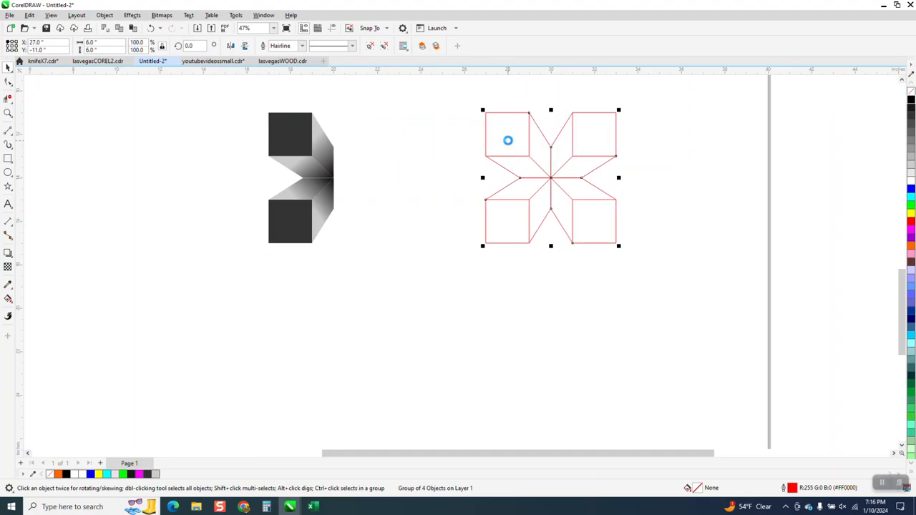
key("Right")
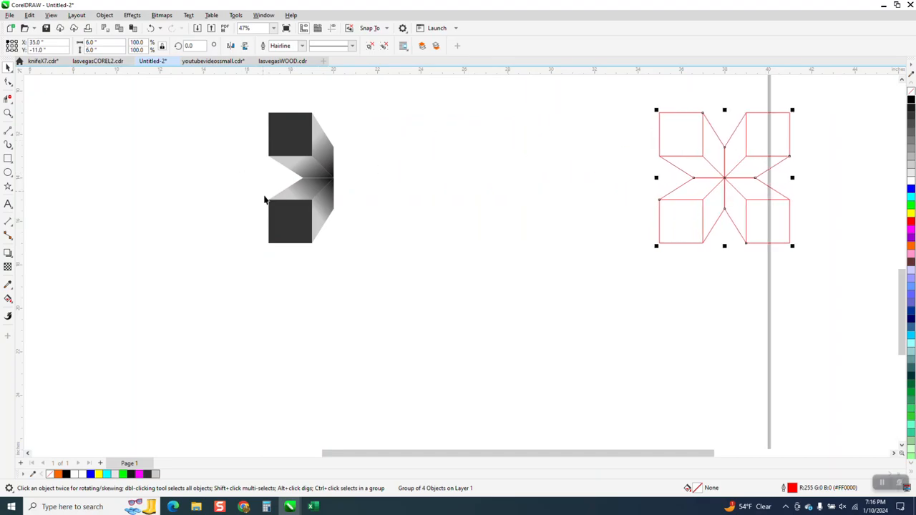
Create two more filled petal copies rotated to 180 and 270 degrees around the flower's centre
left_click(288, 206)
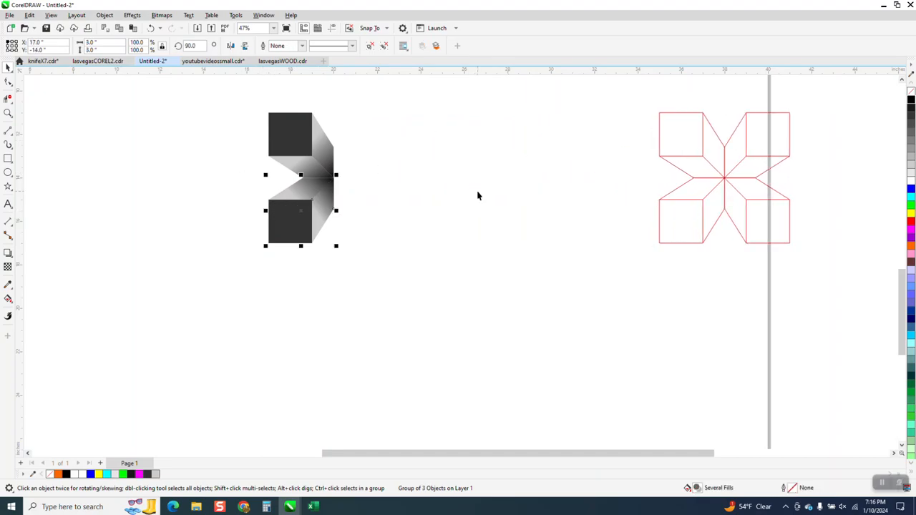
double_click(189, 45)
type("180")
key("Return")
key("ctrl+d")
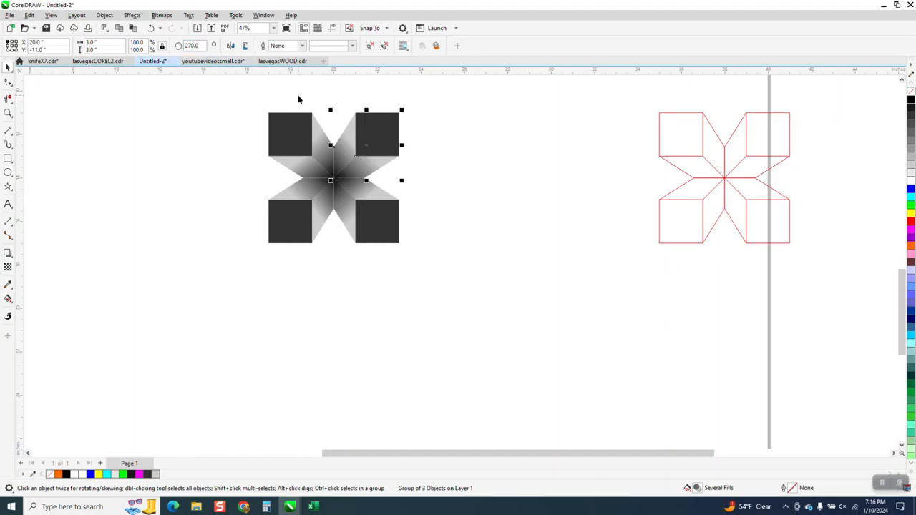
Select all four filled petals and give them a black hairline outline
scroll(392, 283, "down", 4)
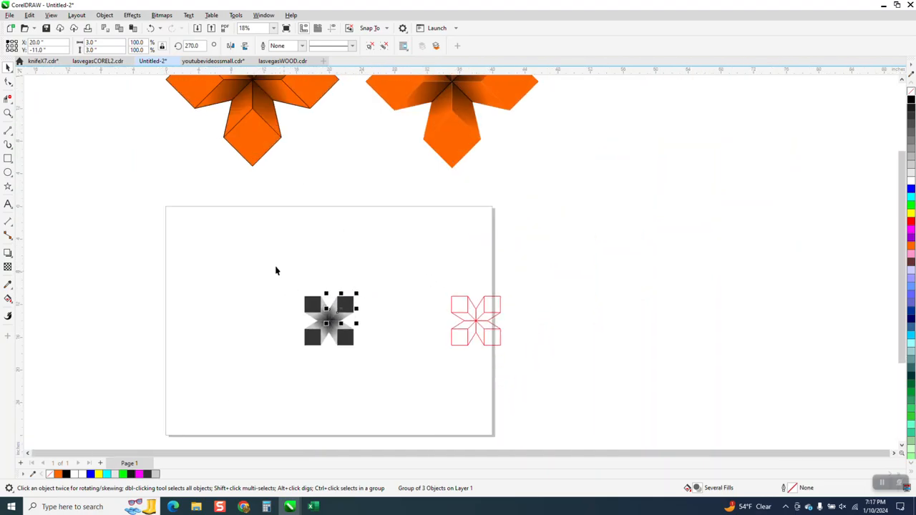
left_click(8, 113)
left_click_drag(255, 268, 432, 371)
left_click(8, 67)
left_click_drag(300, 160, 566, 409)
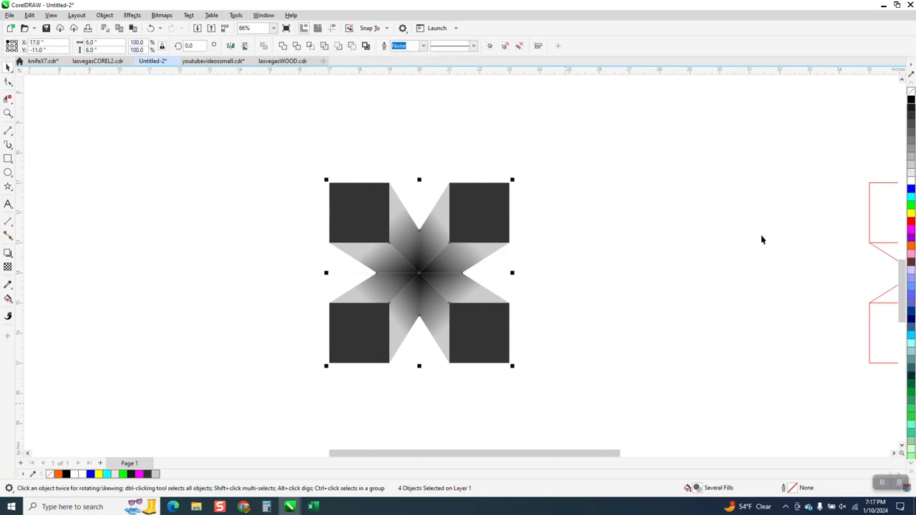
right_click(912, 101)
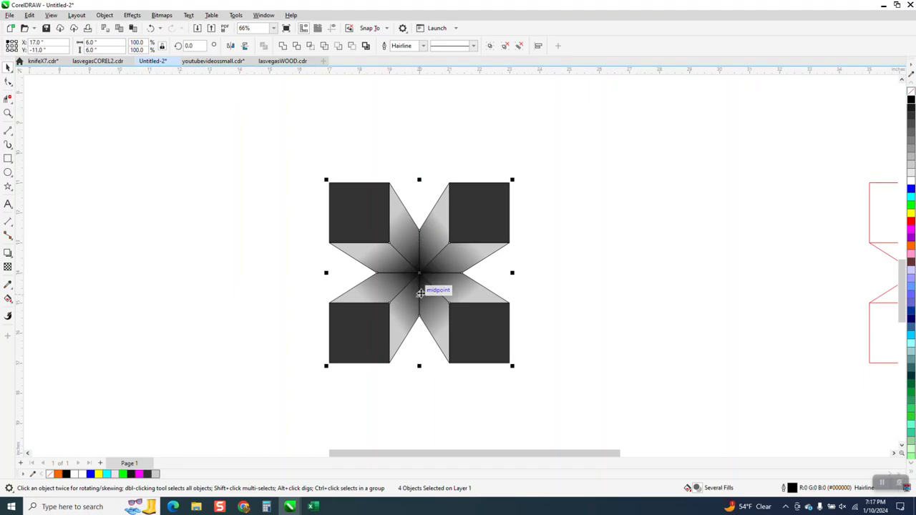
scroll(290, 266, "down", 2)
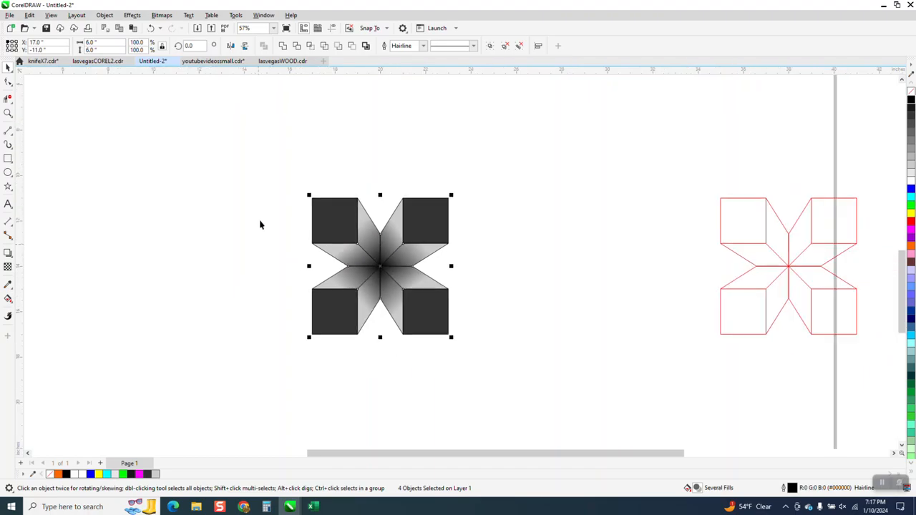
Set the nudge distance to 7 inches and place a copy of the filled flower 7 inches to the left
scroll(259, 177, "down", 1)
left_click_drag(266, 164, 525, 357)
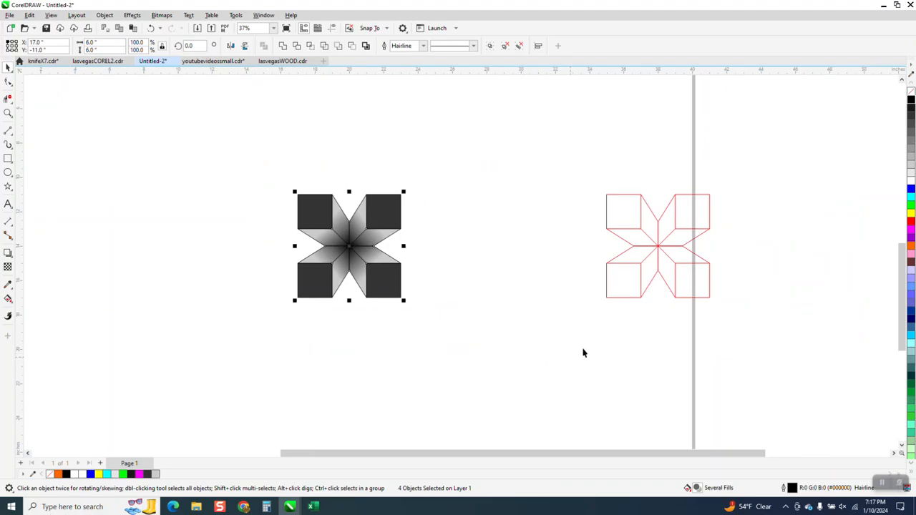
left_click(351, 98)
double_click(326, 45)
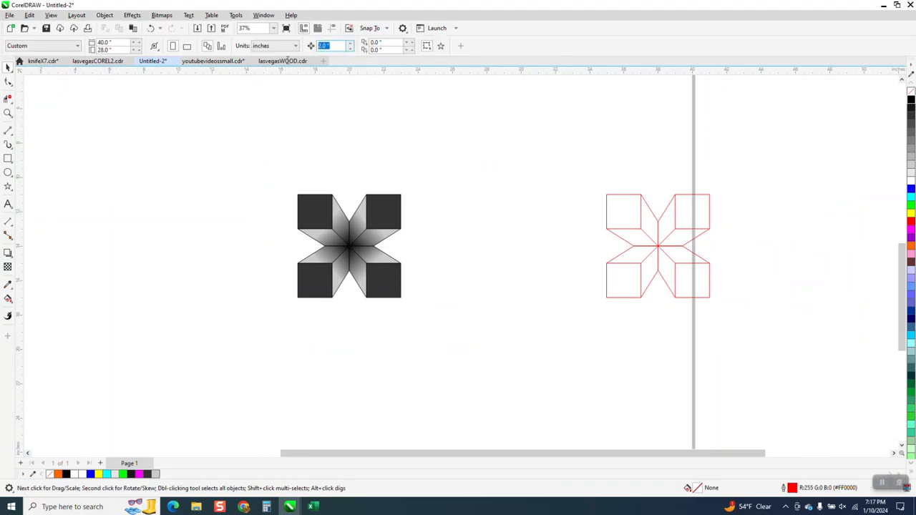
type("7")
left_click_drag(268, 187, 578, 327)
key("ctrl+d")
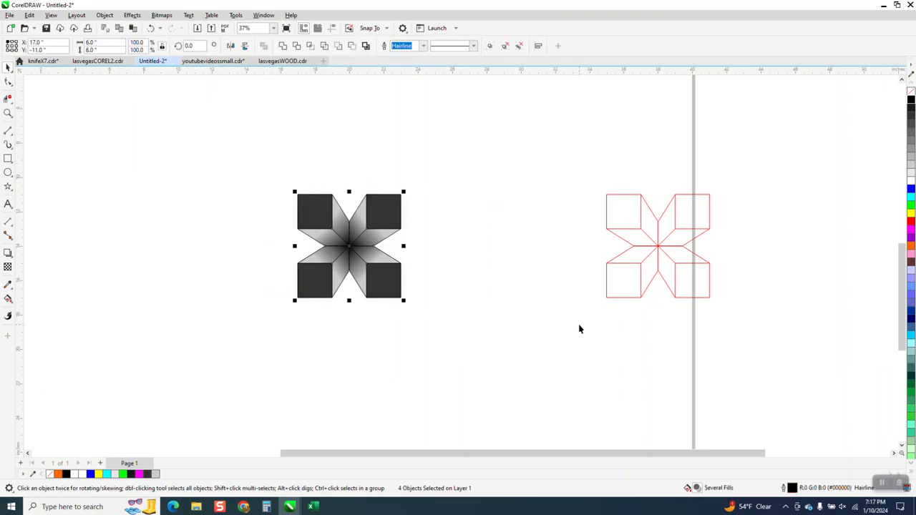
key("Left")
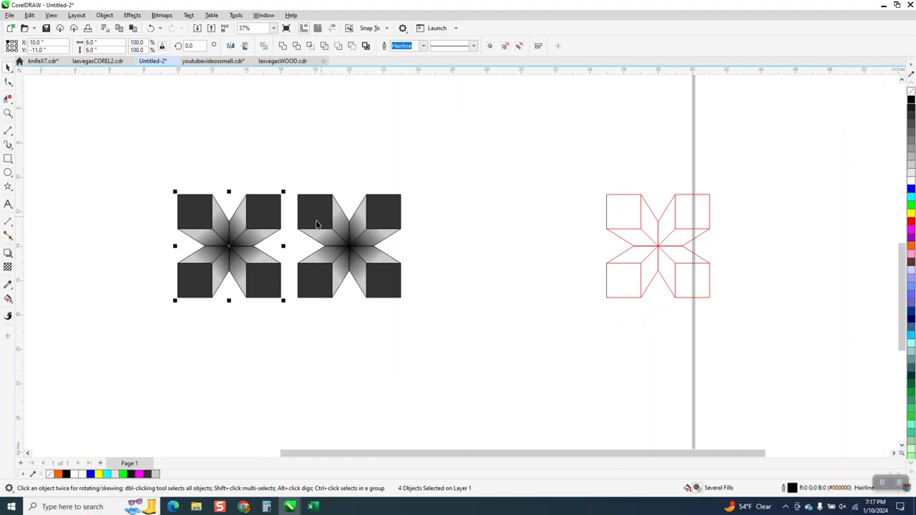
Remove the fill from the original flower and delete its line segments until only the centre cross remains
left_click_drag(292, 176, 464, 321)
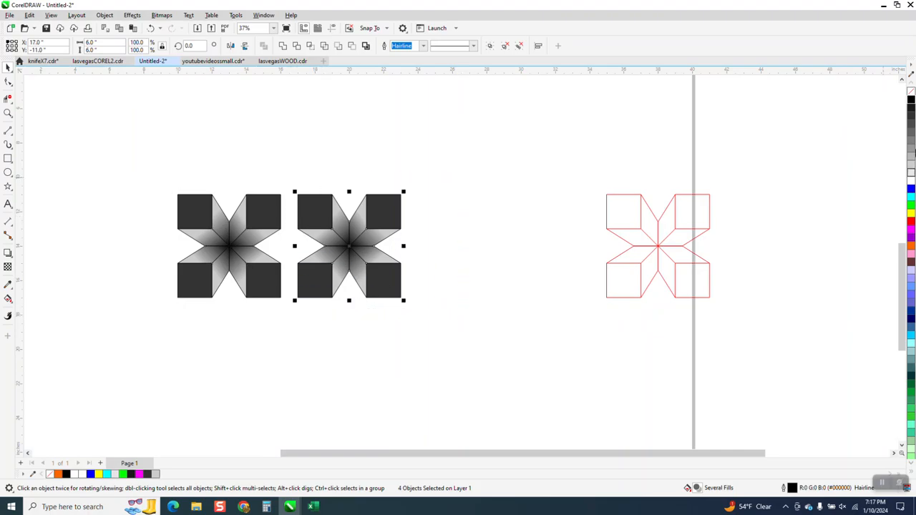
left_click(911, 93)
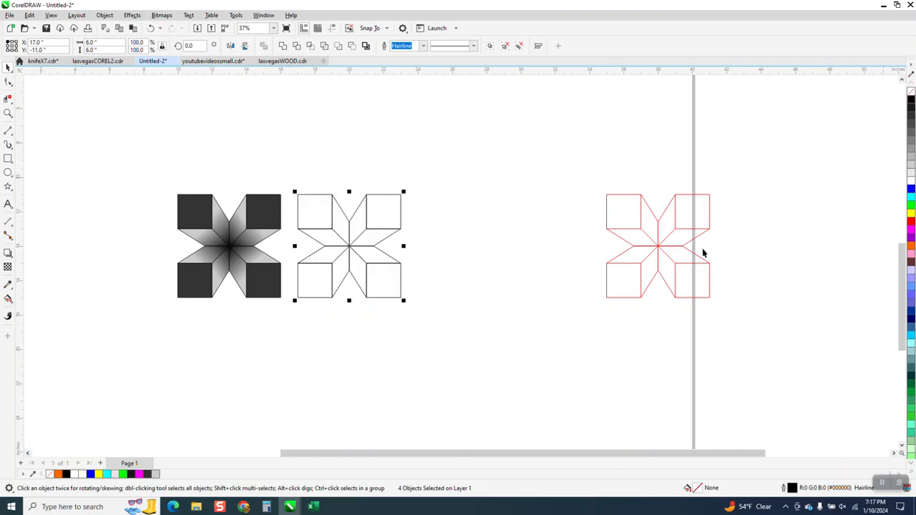
left_click(8, 98)
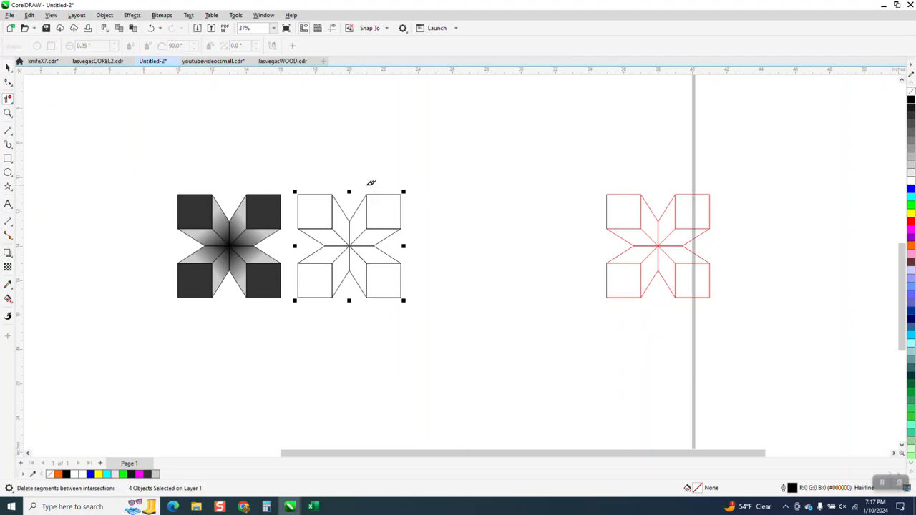
left_click_drag(365, 195, 359, 297)
left_click_drag(296, 254, 344, 303)
left_click_drag(306, 224, 347, 237)
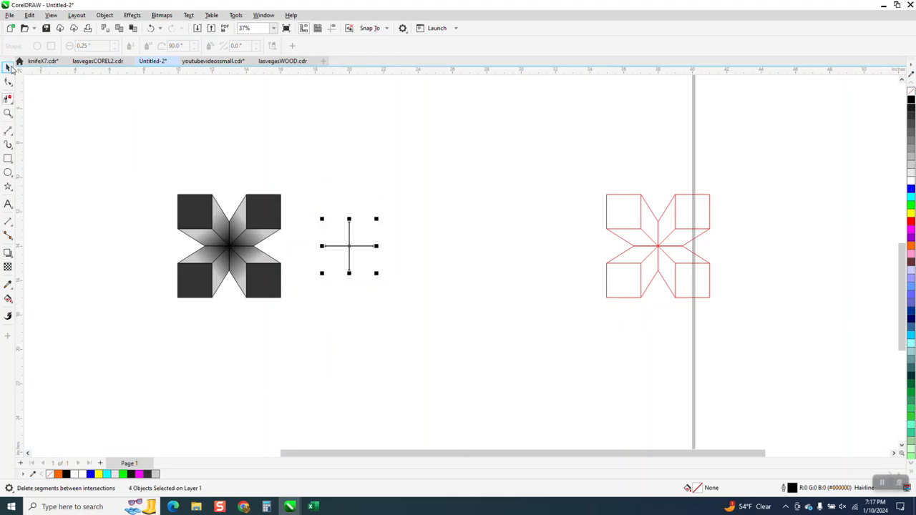
Select the filled flower and remove its outline
left_click(8, 66)
left_click_drag(177, 156, 293, 325)
left_click_drag(137, 165, 302, 302)
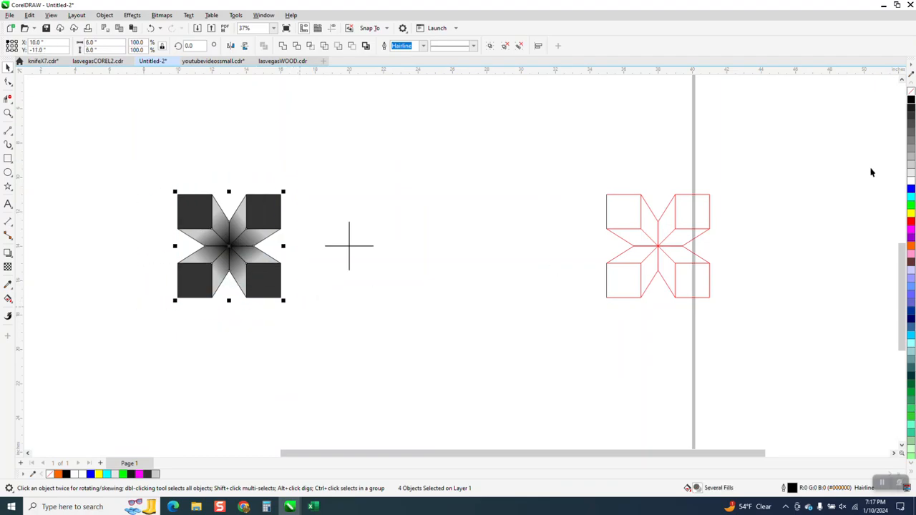
right_click(911, 95)
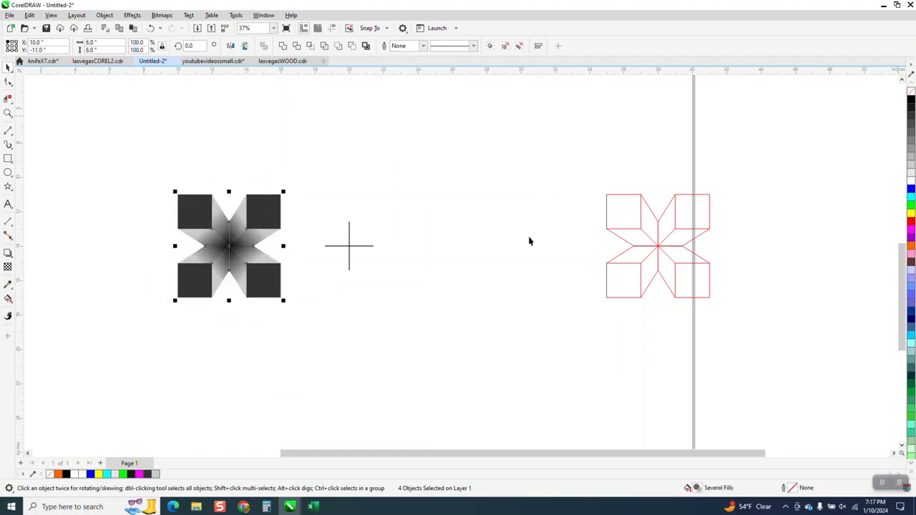
Move the cross lines 7 inches left onto the filled flower
left_click_drag(316, 199, 421, 286)
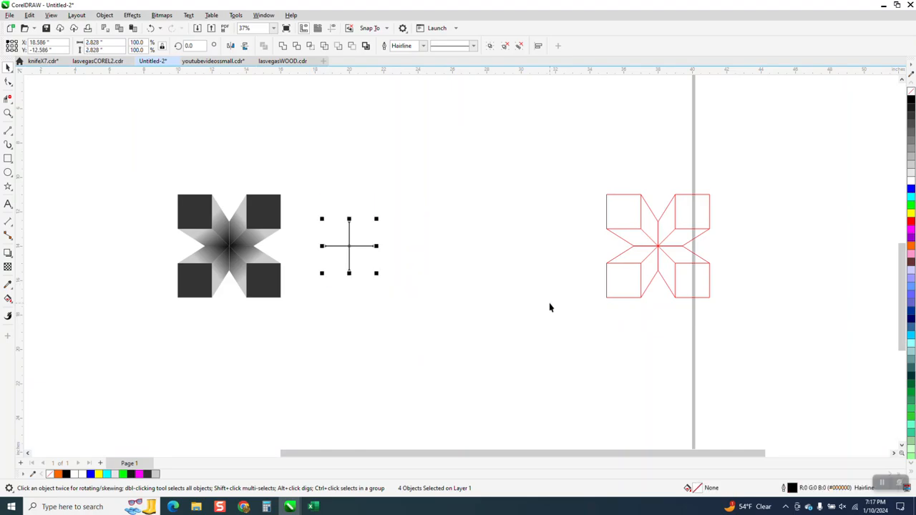
key("Left")
left_click(8, 114)
left_click_drag(160, 207, 344, 311)
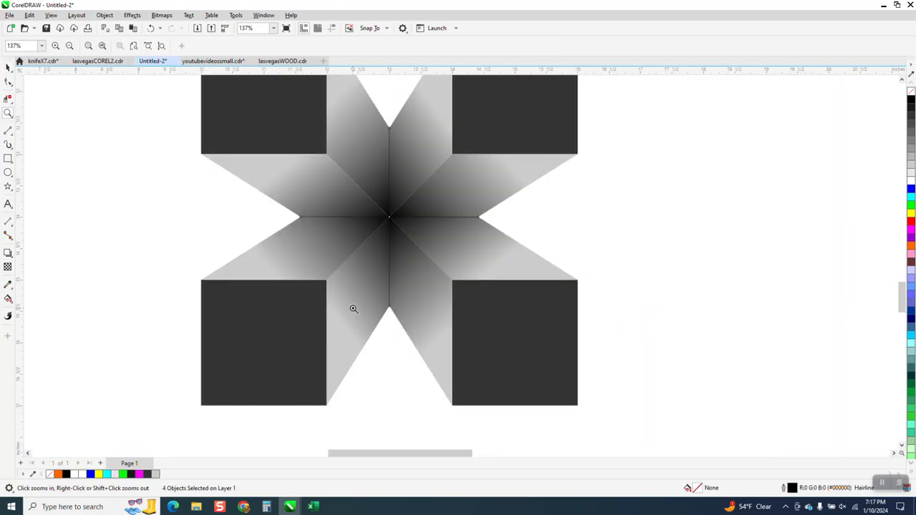
scroll(340, 272, "down", 1)
left_click(9, 67)
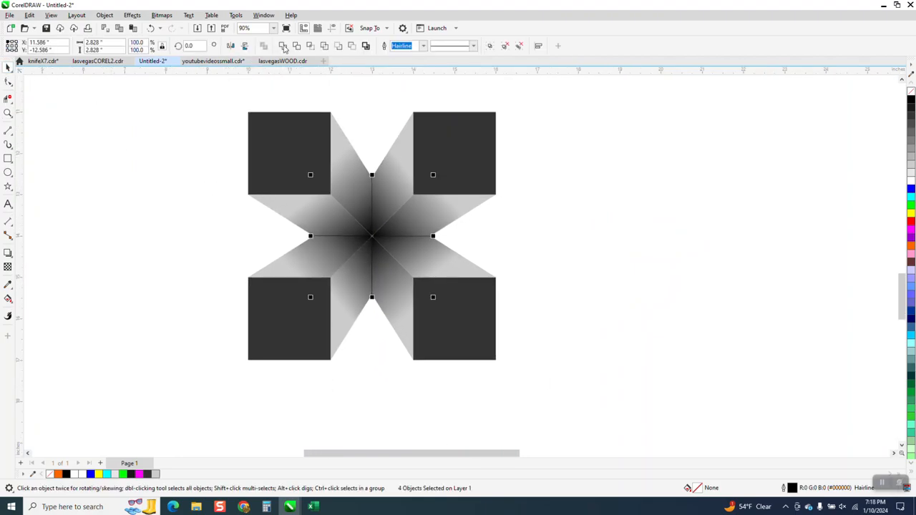
Try a 0.1 in outline width on the cross lines, then set it to 0.03125 in
left_click(423, 46)
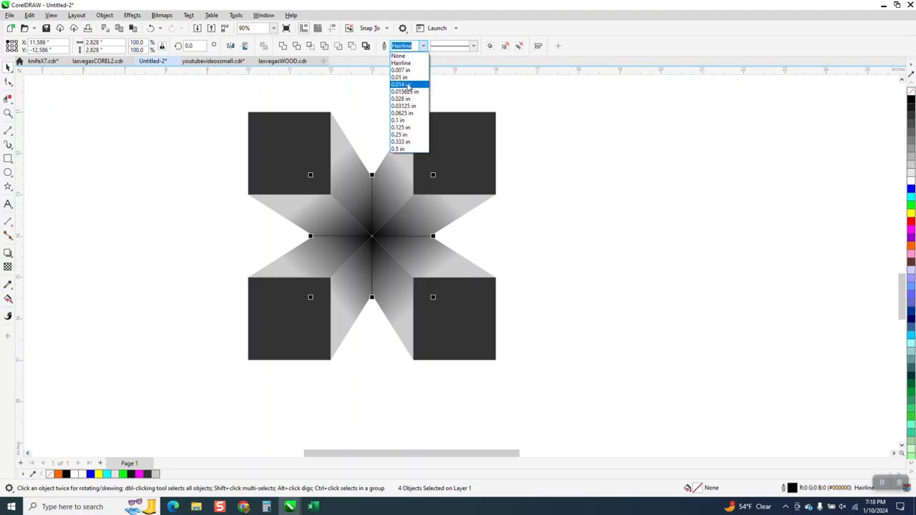
left_click(399, 120)
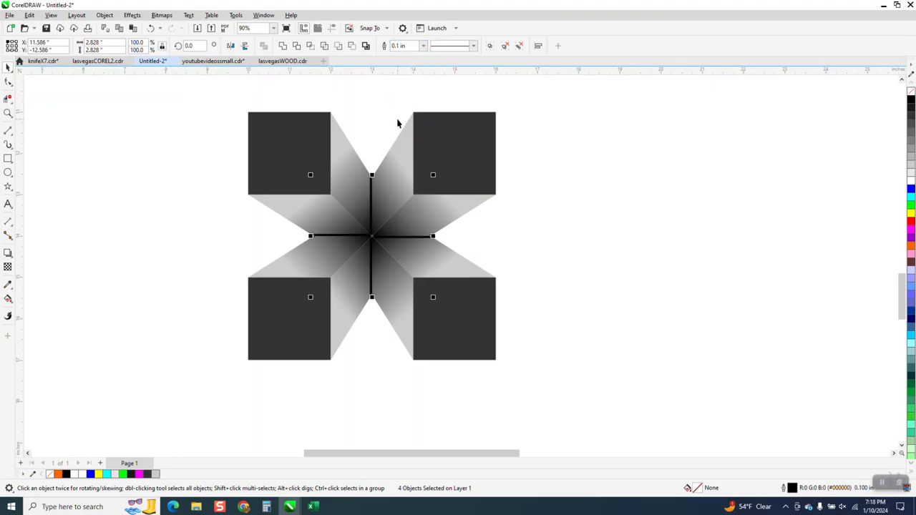
left_click(423, 45)
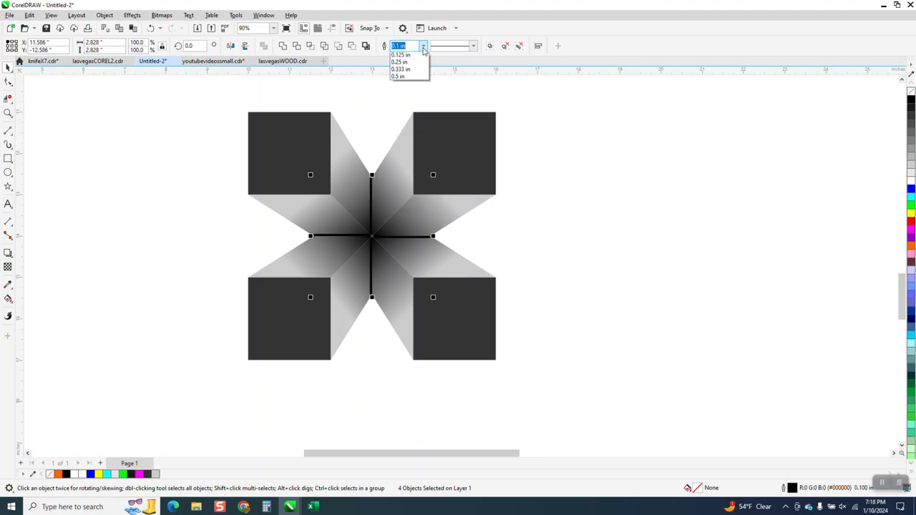
left_click(405, 103)
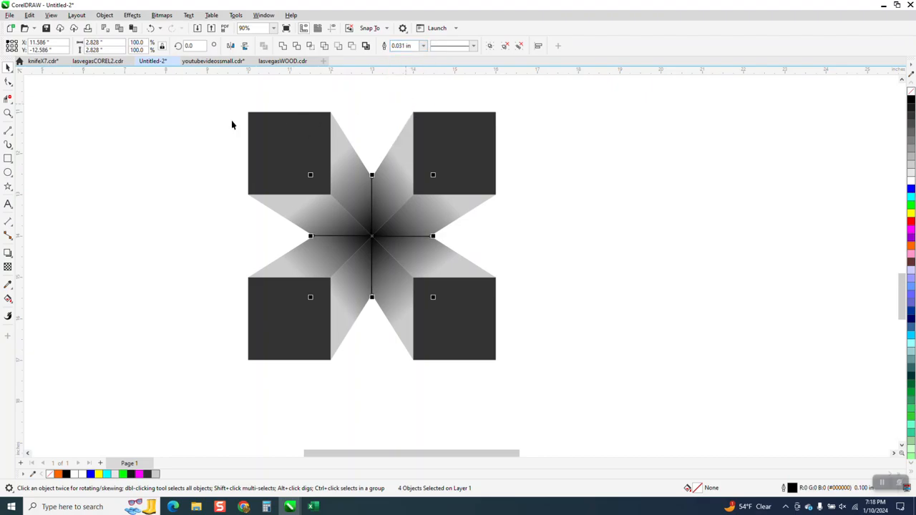
Move the cross lines 7 inches right, off the filled flower
left_click(8, 112)
right_click(188, 215)
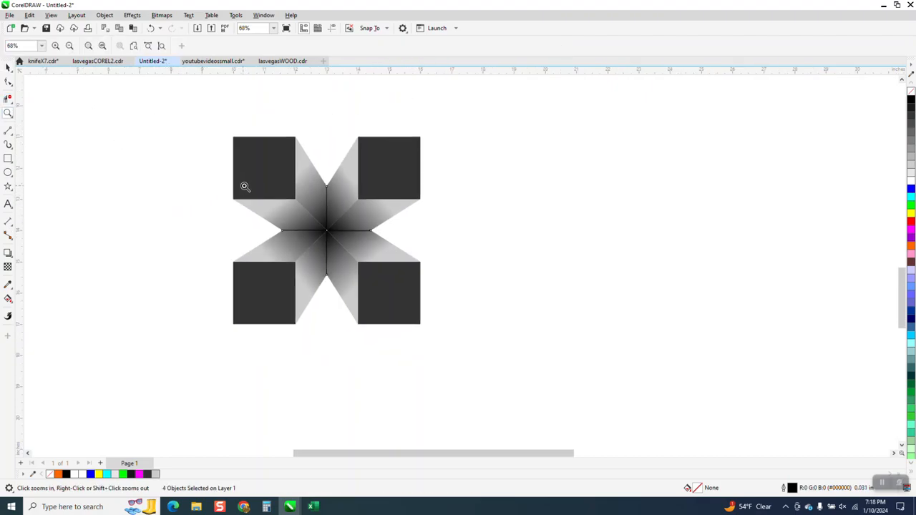
left_click(8, 68)
key("Right")
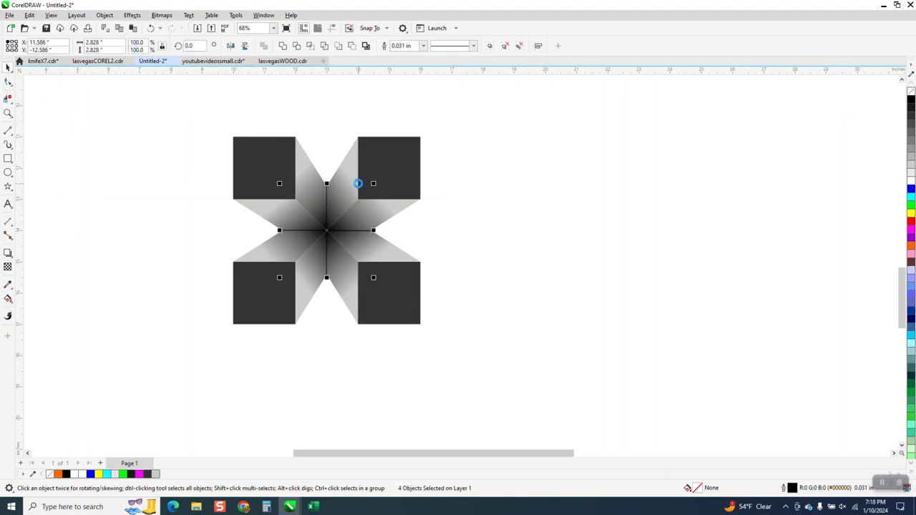
Give the filled flower a black hairline outline again and move the cross lines about 7 inches farther right
left_click_drag(199, 116, 490, 360)
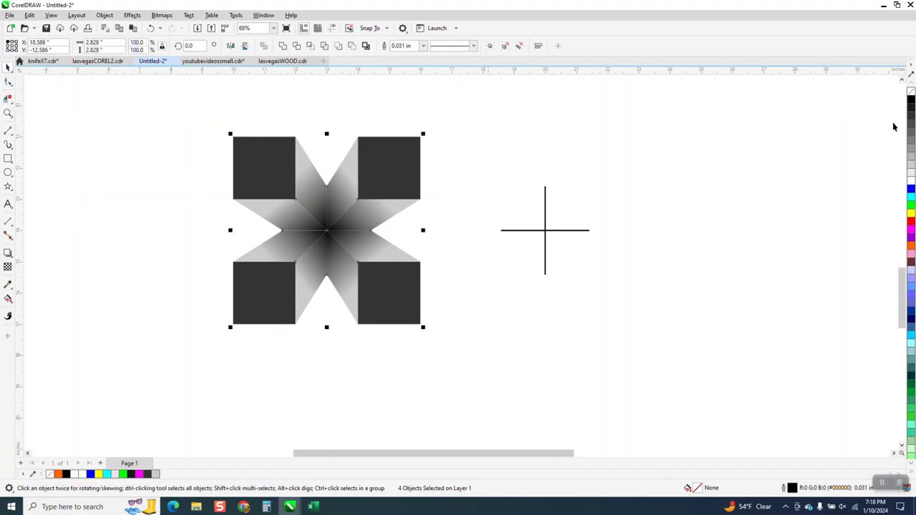
right_click(911, 104)
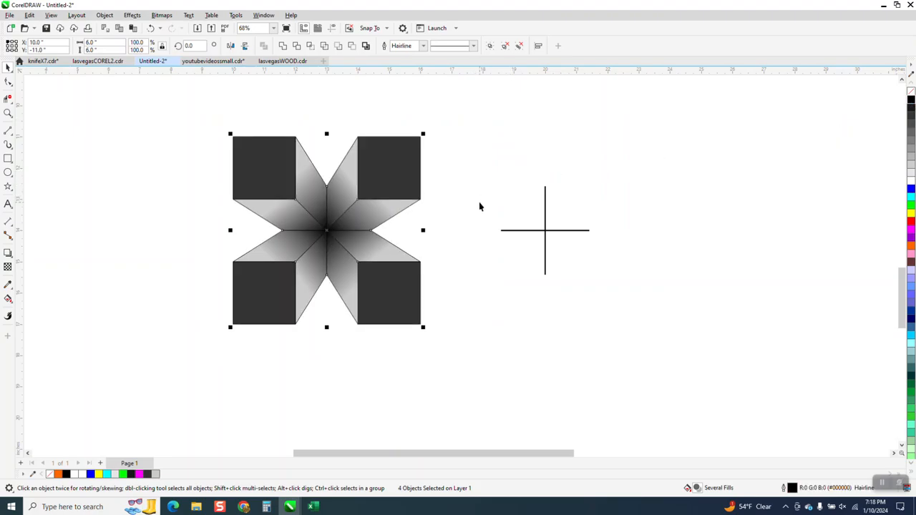
left_click_drag(455, 153, 671, 310)
left_click_drag(614, 232, 762, 230)
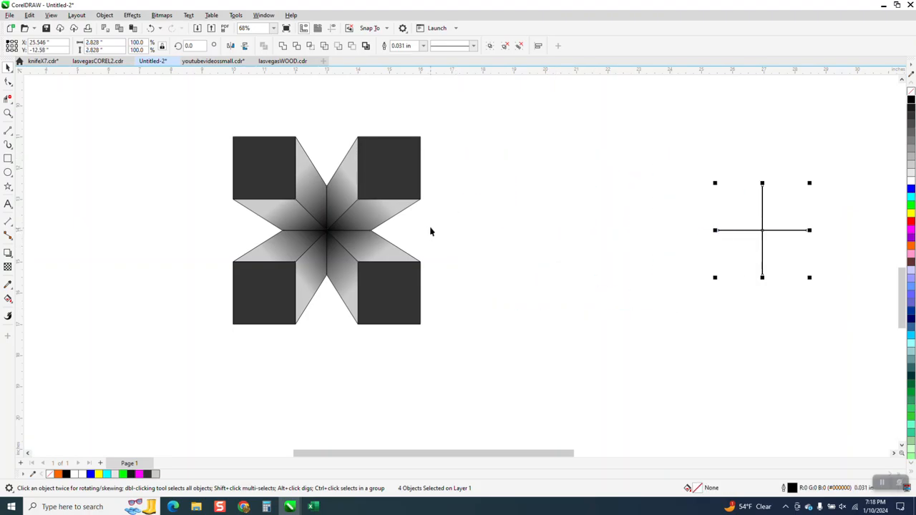
Set the nudge distance to 6 inches and place a copy of the filled flower directly to its right
left_click_drag(218, 115, 483, 342)
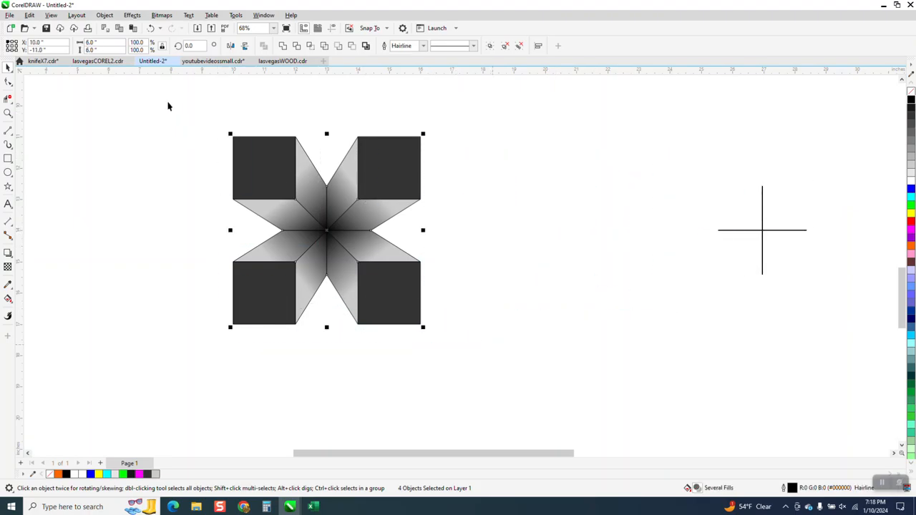
left_click(428, 81)
double_click(324, 45)
type("6")
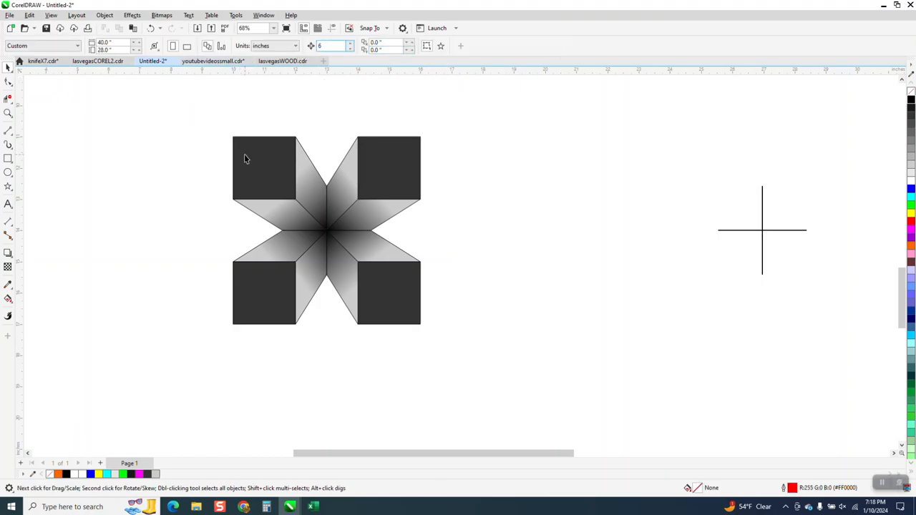
left_click_drag(219, 123, 644, 413)
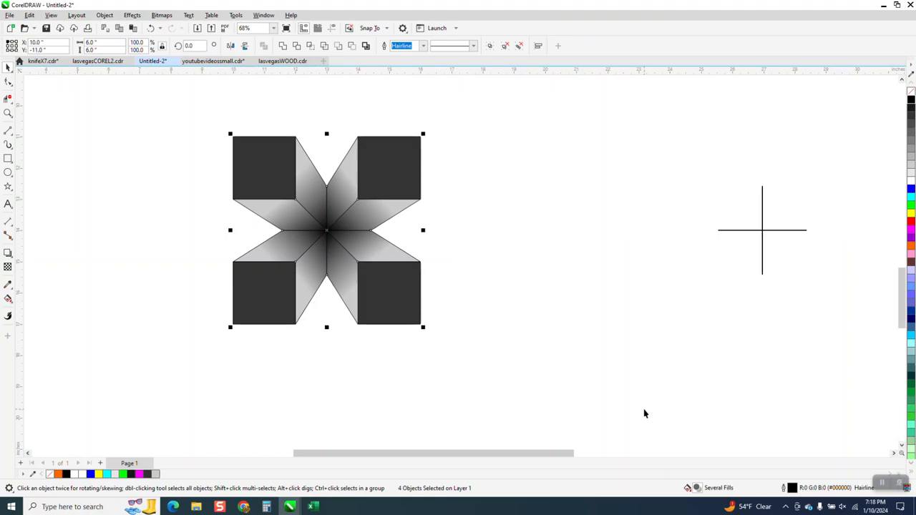
key("plus")
key("Right")
scroll(399, 336, "down", 1)
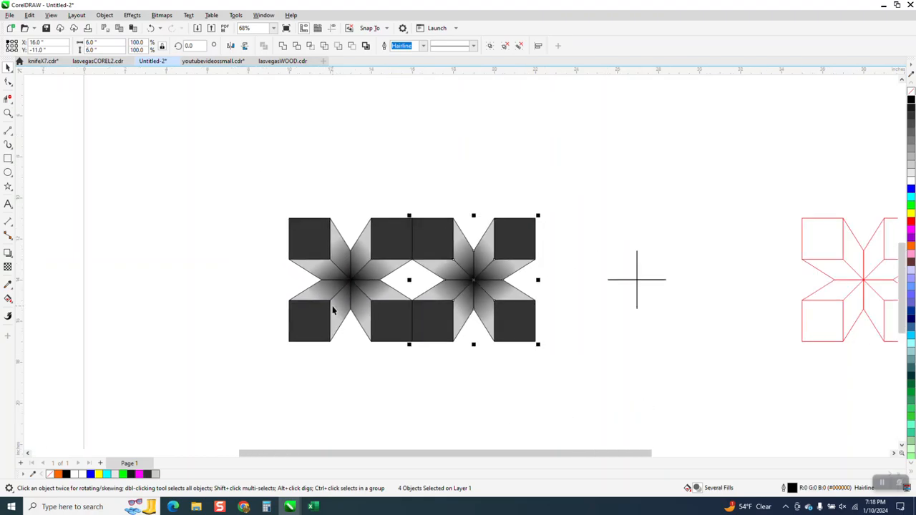
Delete the black cross lines and copy the pair of flowers 12 inches right to form a row of four
left_click_drag(589, 234, 705, 358)
key("Delete")
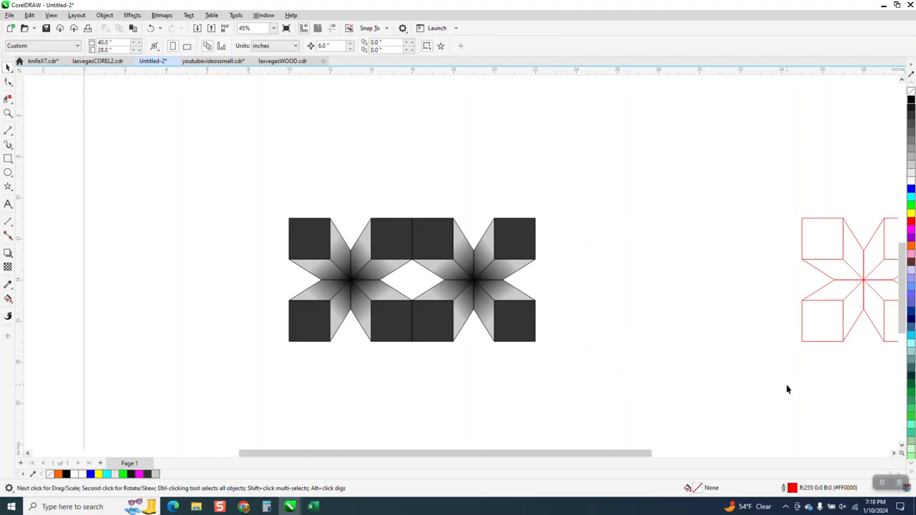
left_click_drag(242, 199, 578, 383)
key("ctrl+d")
key("ctrl+d")
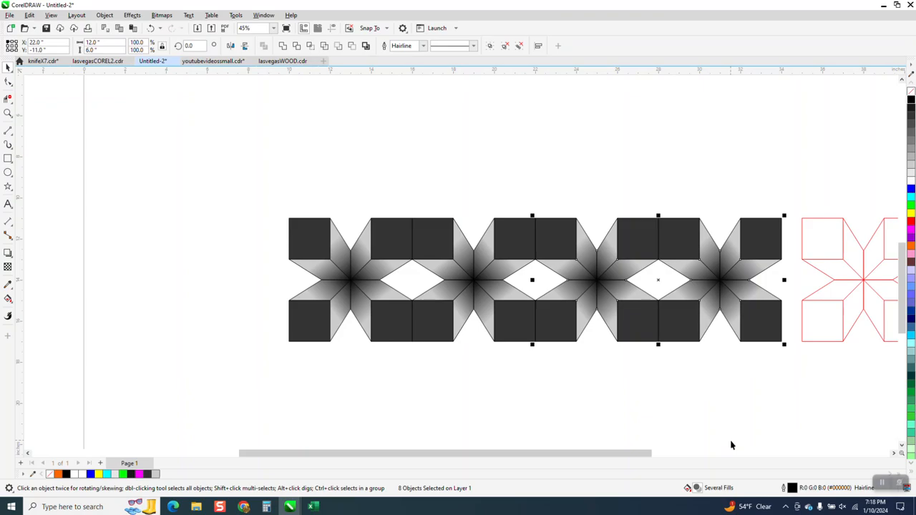
Stack two copies of the four-flower row directly above it at 6-inch spacing
scroll(347, 303, "down", 2)
left_click_drag(272, 217, 627, 369)
left_click_drag(290, 227, 629, 354)
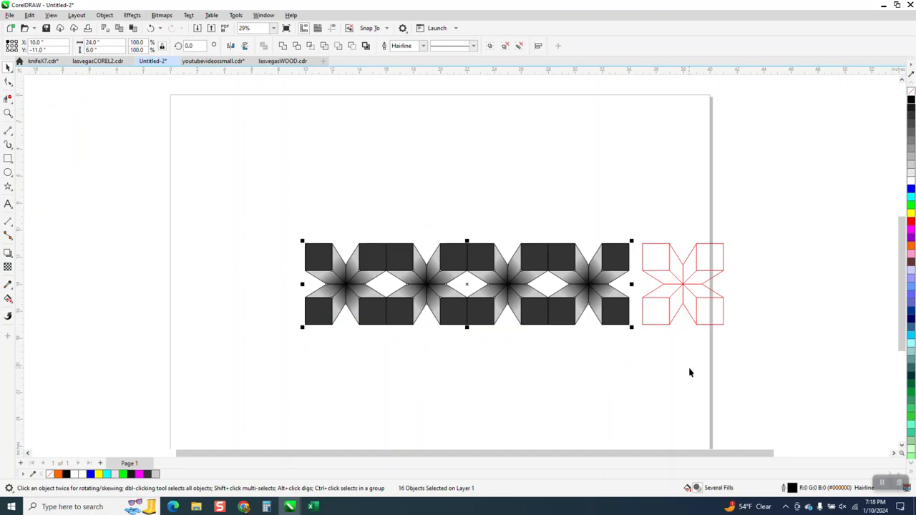
key("ctrl+d")
key("ctrl+d")
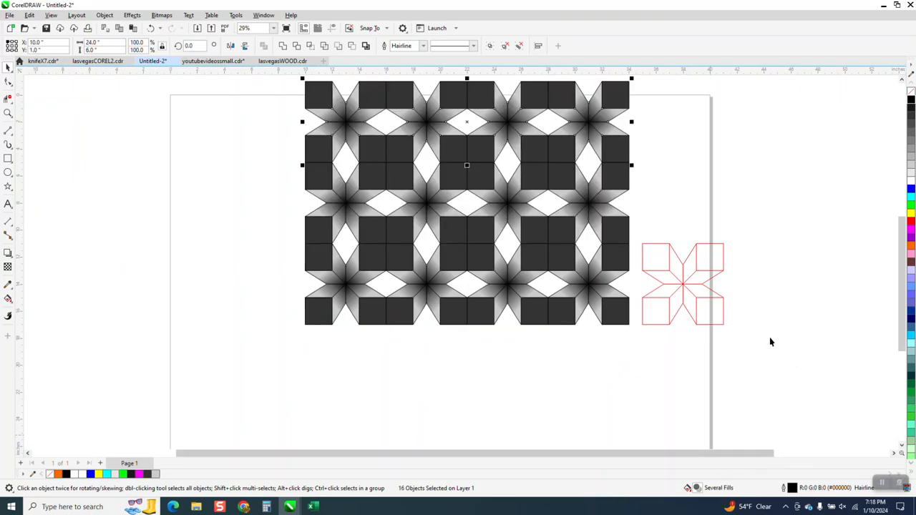
Delete the red outline flower and add a copy of the lowest flower row 6 inches below it
left_click_drag(640, 245, 758, 370)
key("Delete")
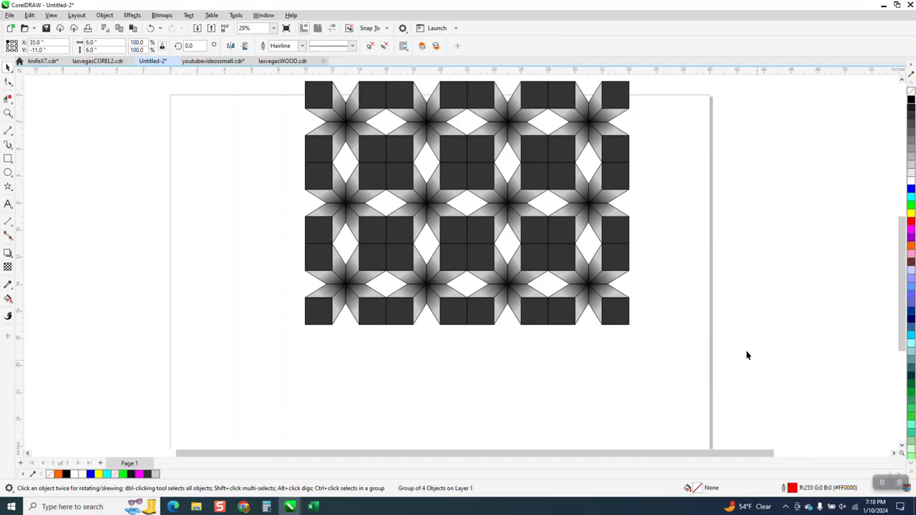
scroll(657, 356, "down", 1)
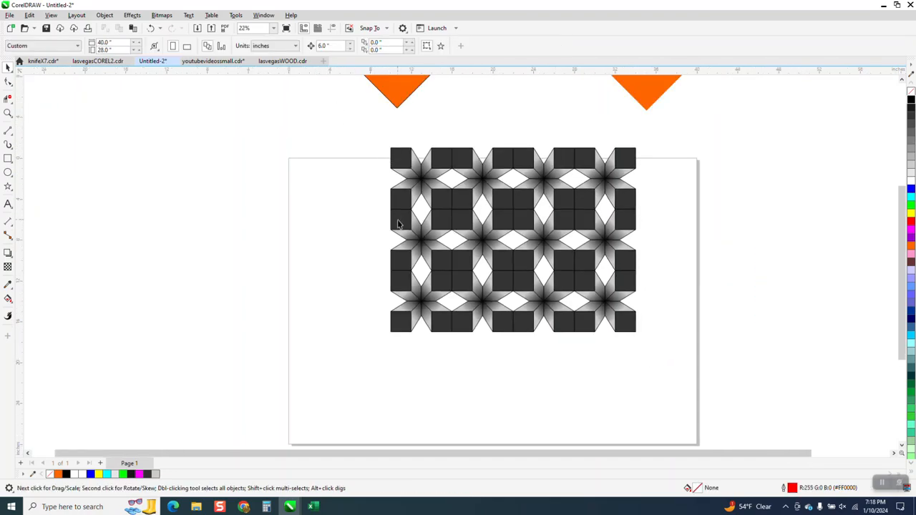
left_click_drag(380, 269, 657, 351)
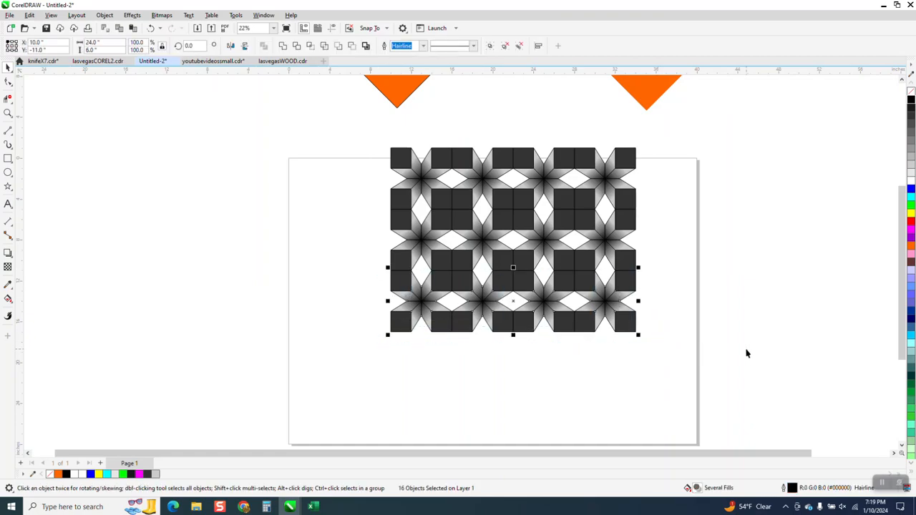
key("ctrl+d")
Group all four rows of flowers and centre the group on the page
left_click_drag(373, 131, 679, 393)
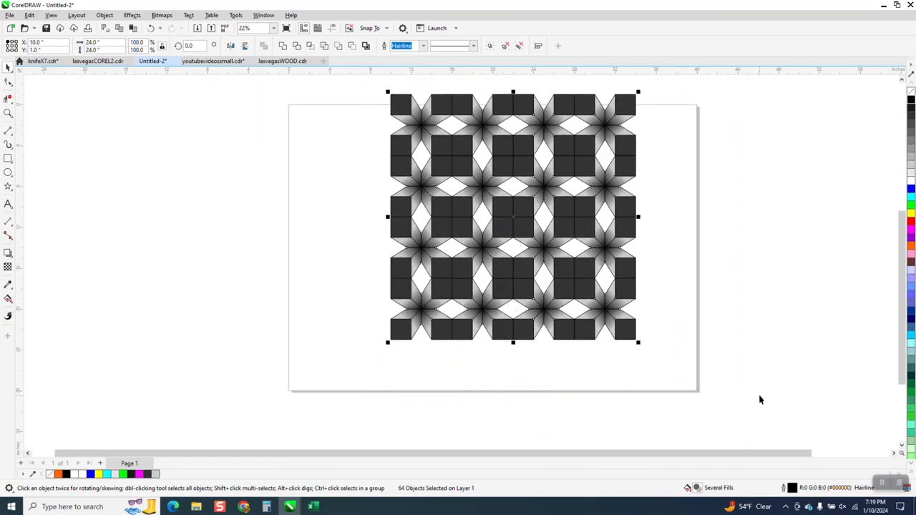
key("ctrl+g")
key("p")
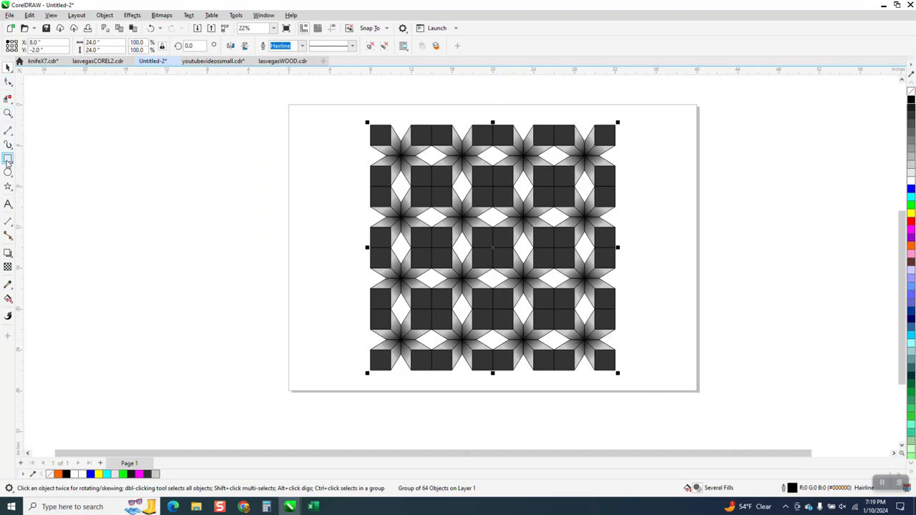
Draw a 24-inch square covering the whole flower grid and move it 24 inches left
left_click(8, 160)
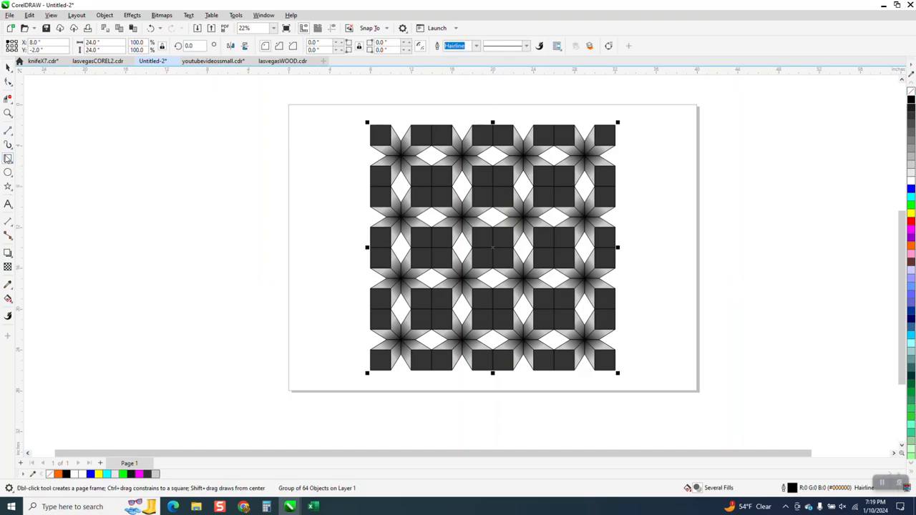
left_click(8, 66)
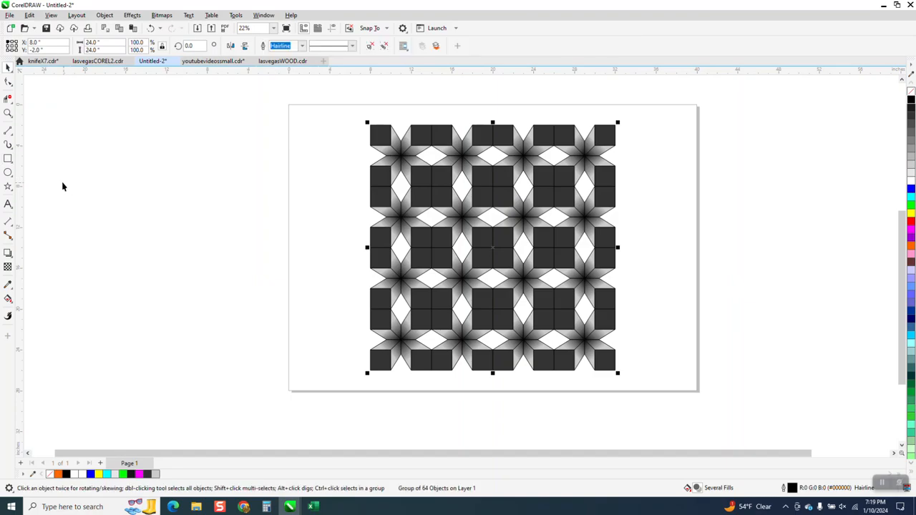
left_click(8, 159)
key("Left")
key("Left")
key("Left")
key("Left")
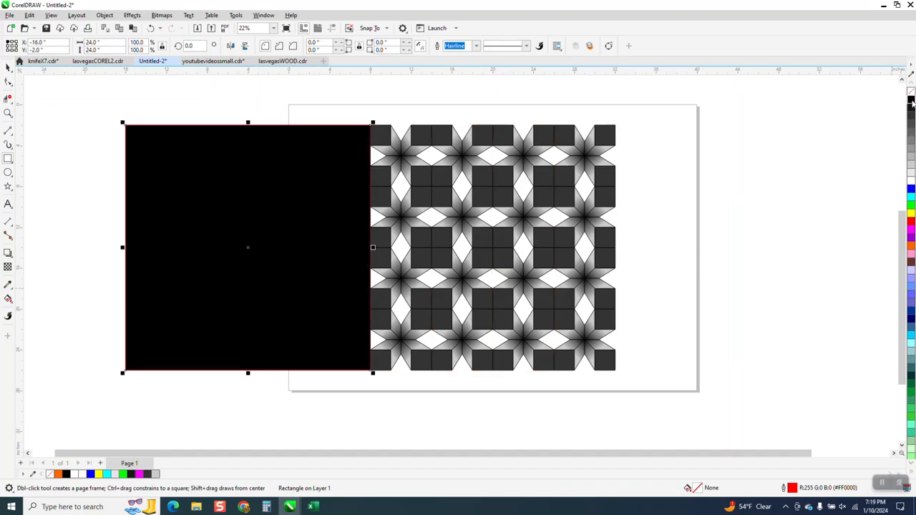
Fill the 24-inch square with black and send it to the back of the page
left_click(911, 104)
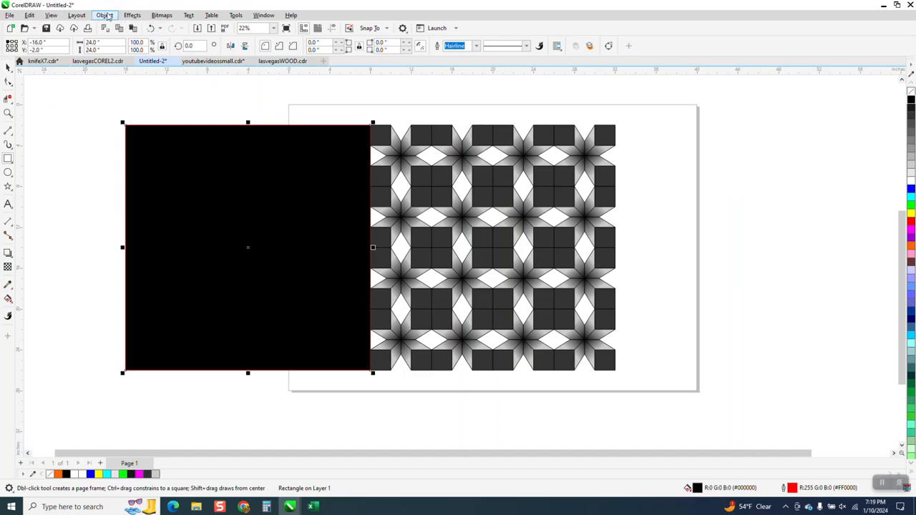
left_click(105, 15)
mouse_move(133, 168)
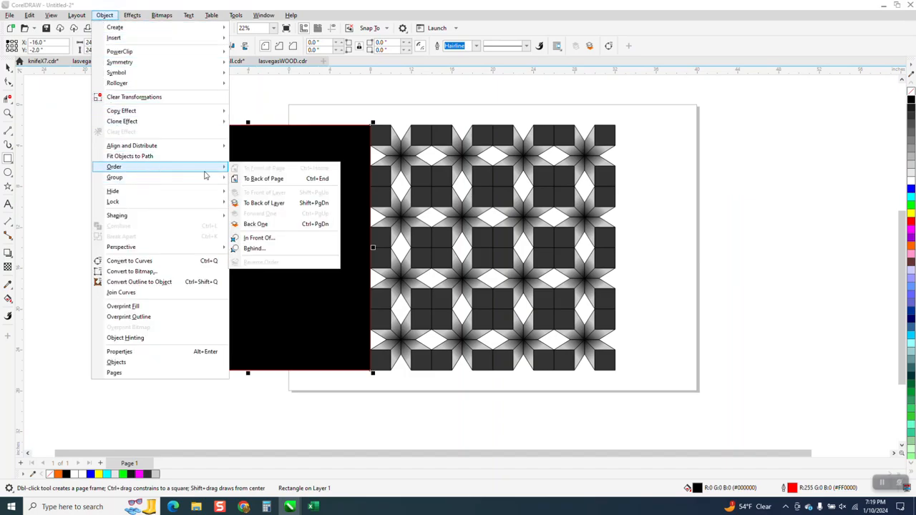
left_click(252, 179)
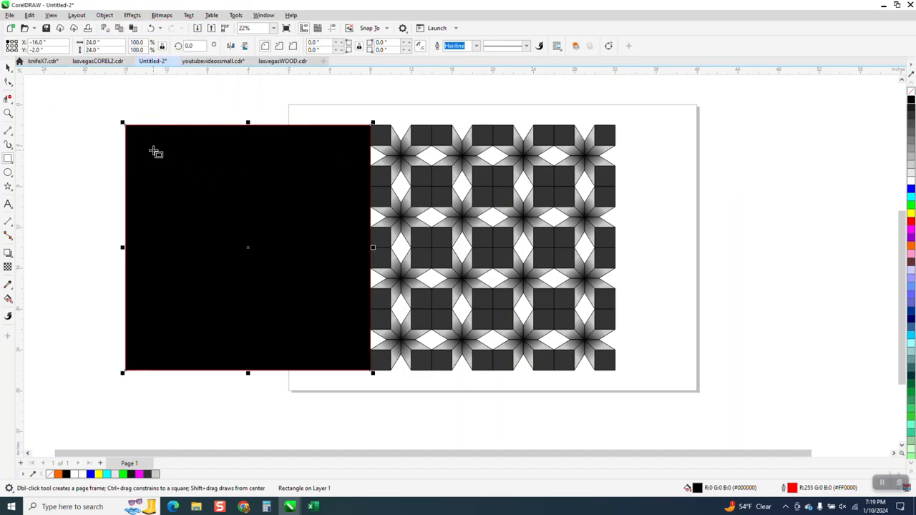
Move the black square 24 inches right so it sits directly behind the flower grid
key("Right")
key("Right")
key("Right")
key("Right")
key("Right")
key("Right")
key("Right")
key("Right")
key("Right")
key("Right")
key("Right")
key("Right")
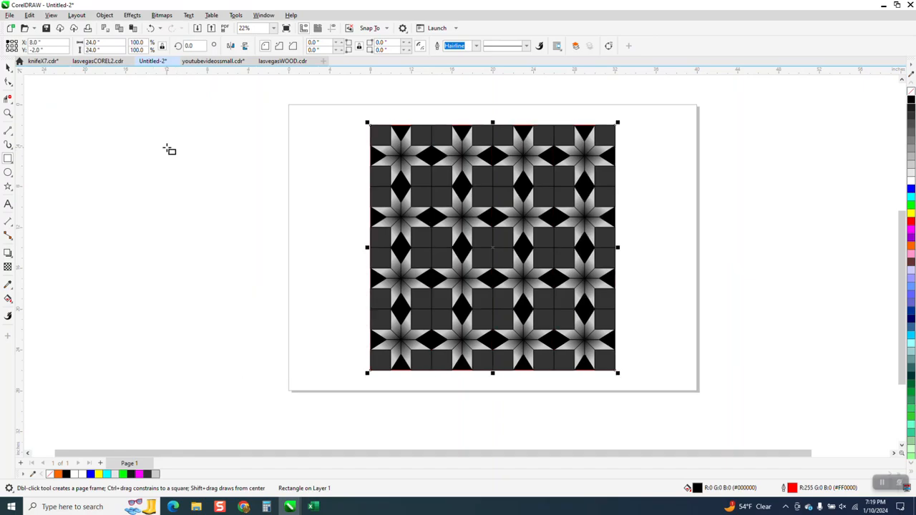
Examine the flower grid on its black background up close and compare it with the orange flowers above the page
left_click(8, 113)
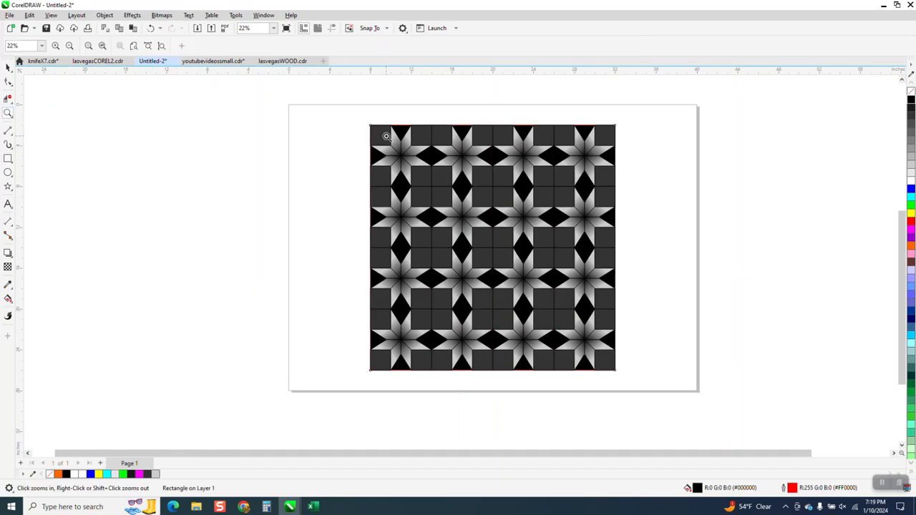
left_click(470, 186)
scroll(430, 198, "down", 1)
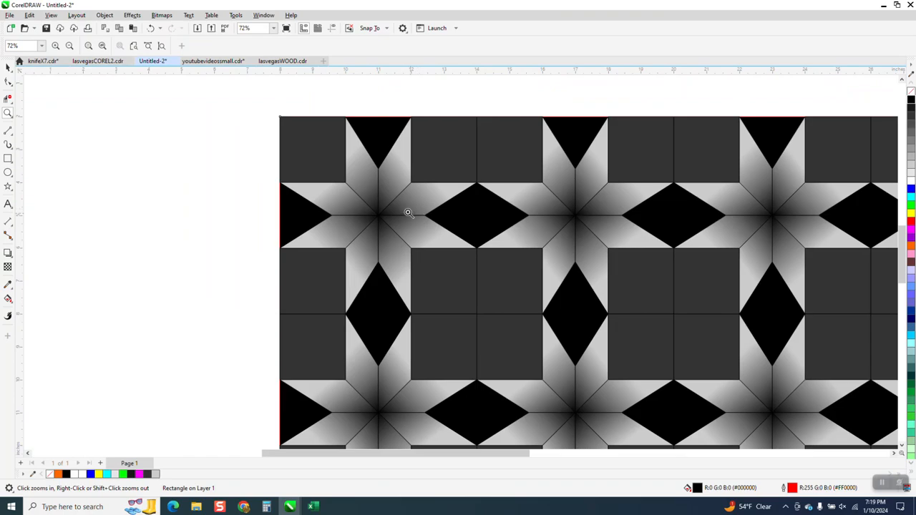
scroll(433, 225, "down", 2)
scroll(435, 222, "down", 4)
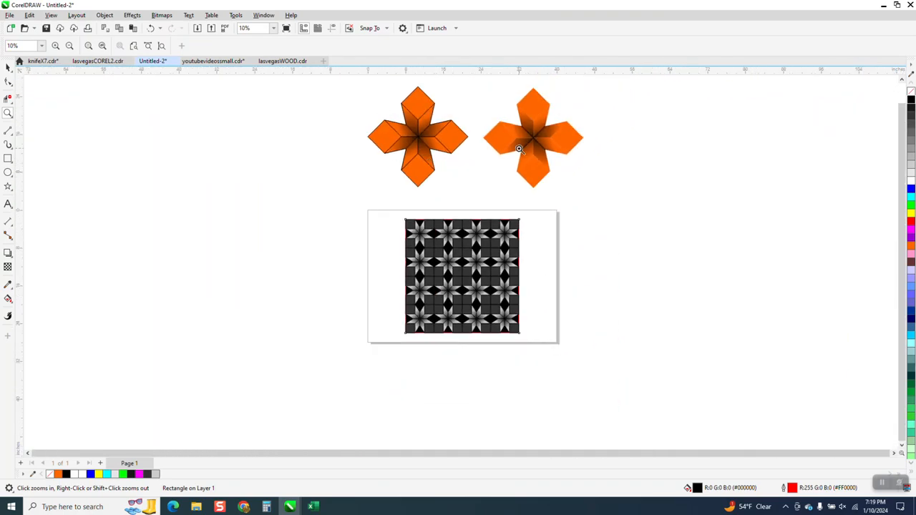
left_click_drag(502, 98, 603, 184)
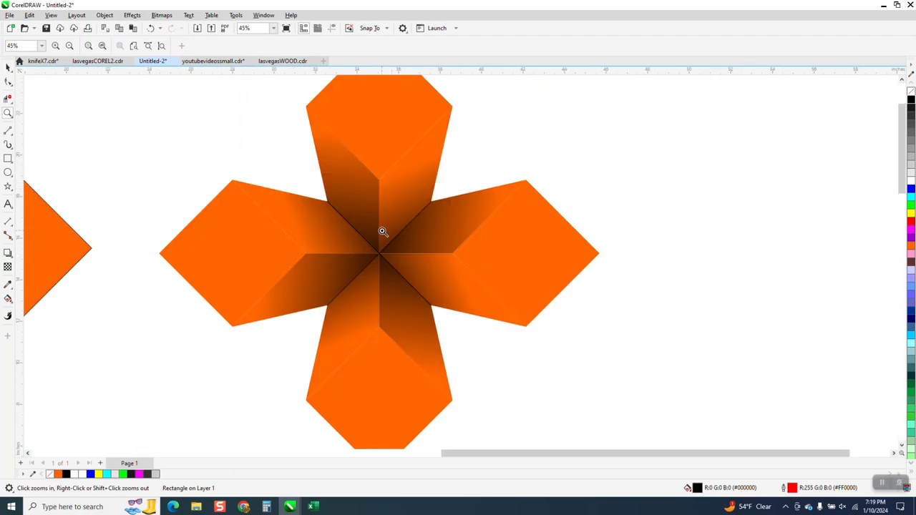
scroll(388, 246, "down", 1)
scroll(423, 239, "down", 3)
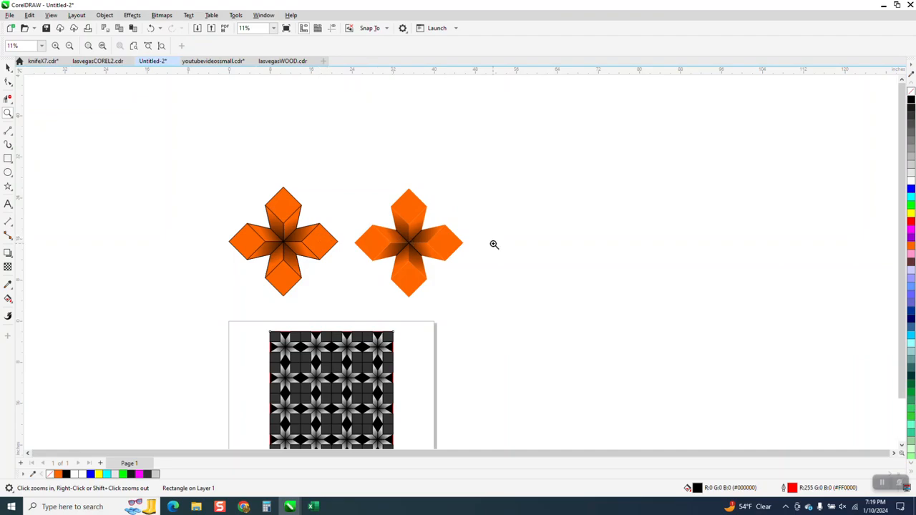
left_click(8, 115)
left_click_drag(244, 315, 473, 401)
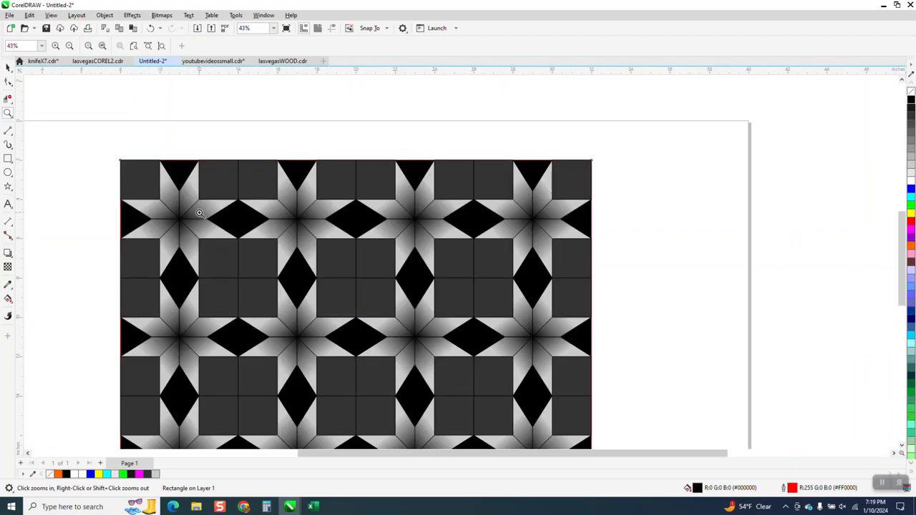
scroll(200, 213, "down", 2)
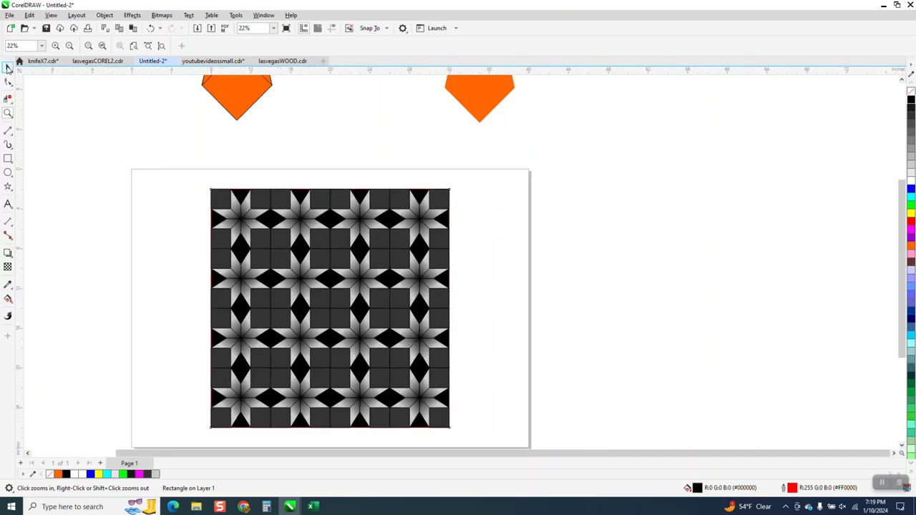
Move the black square 36 inches left, off the page and clear of the flower grid
left_click(8, 68)
key("Left")
key("Left")
key("Left")
key("Left")
key("Left")
key("Left")
key("Left")
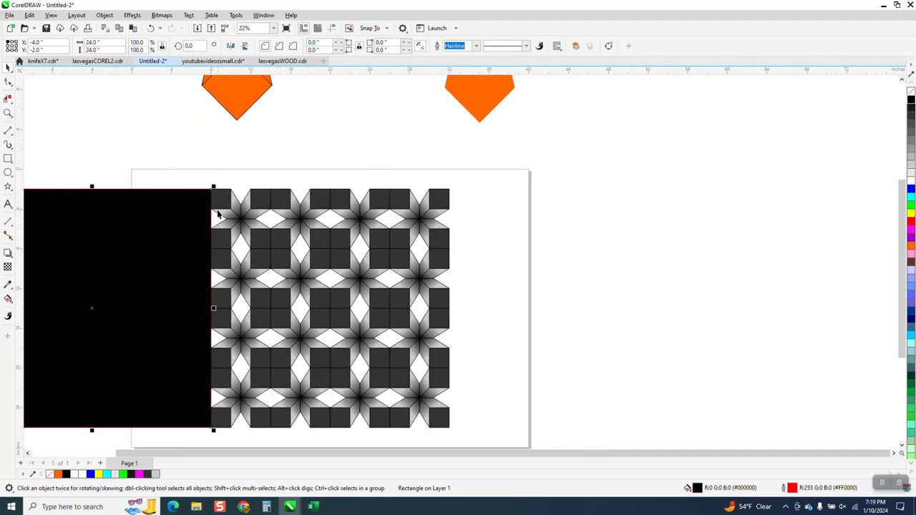
Ungroup the grid of flowers
left_click_drag(192, 176, 304, 264)
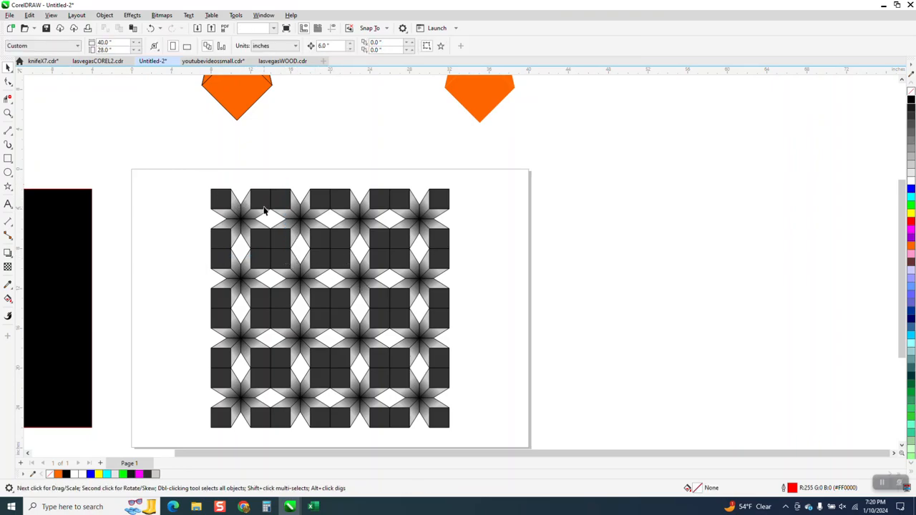
left_click(264, 210)
left_click(104, 16)
mouse_move(194, 182)
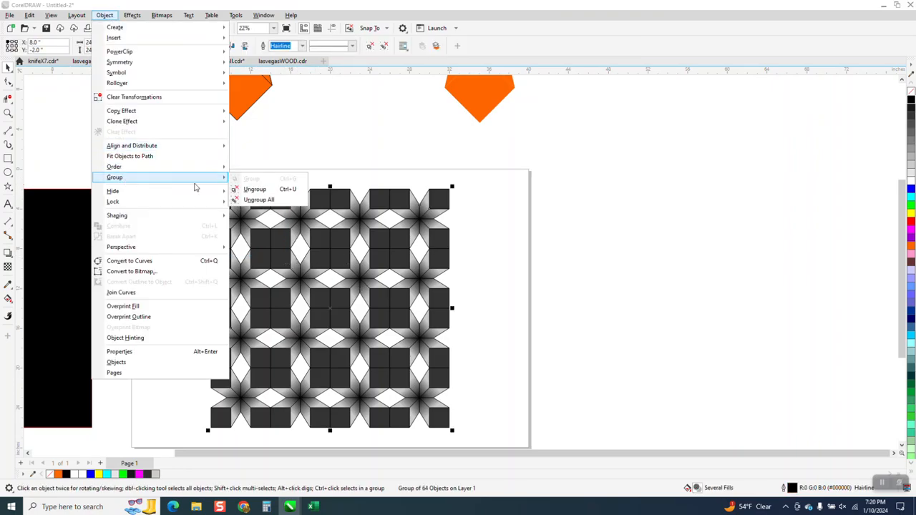
left_click(254, 189)
Move the upper-left flower of the grid 12 inches right and out above the page, leaving the grid intact underneath
left_click_drag(162, 157, 279, 255)
key("Up")
key("Up")
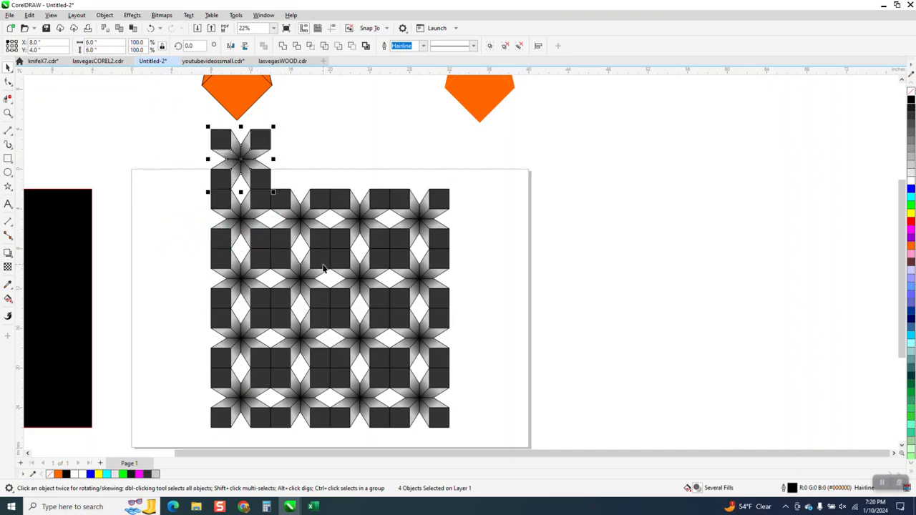
key("Right")
key("Right")
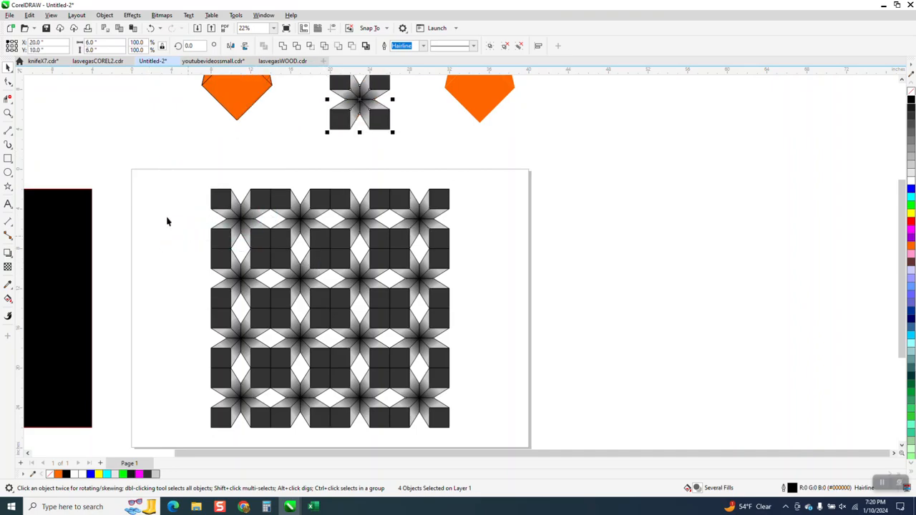
Rotate the separated gray flower by 45 degrees
double_click(190, 46)
type("45")
key("Return")
Enlarge the rotated gray flower to about the size of the orange flowers and place it to their right
scroll(365, 179, "down", 4)
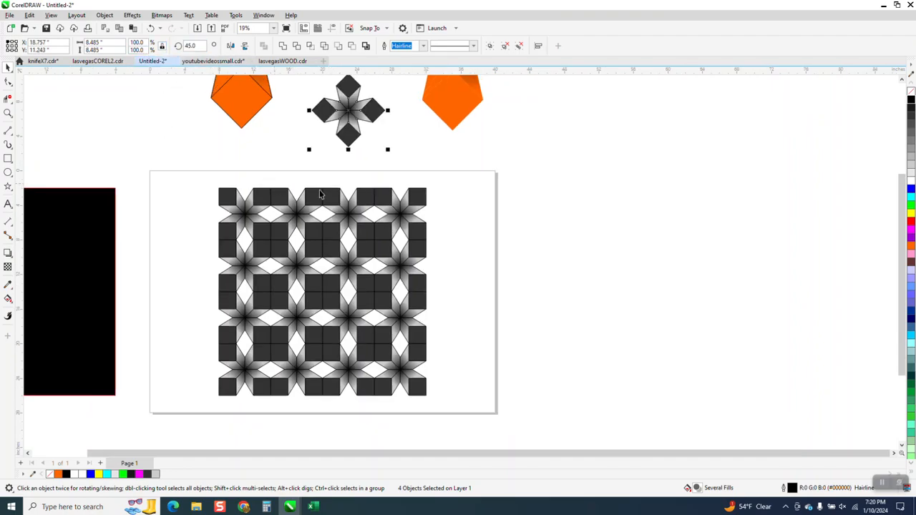
left_click_drag(384, 173, 446, 208)
left_click_drag(396, 178, 513, 153)
left_click(524, 205)
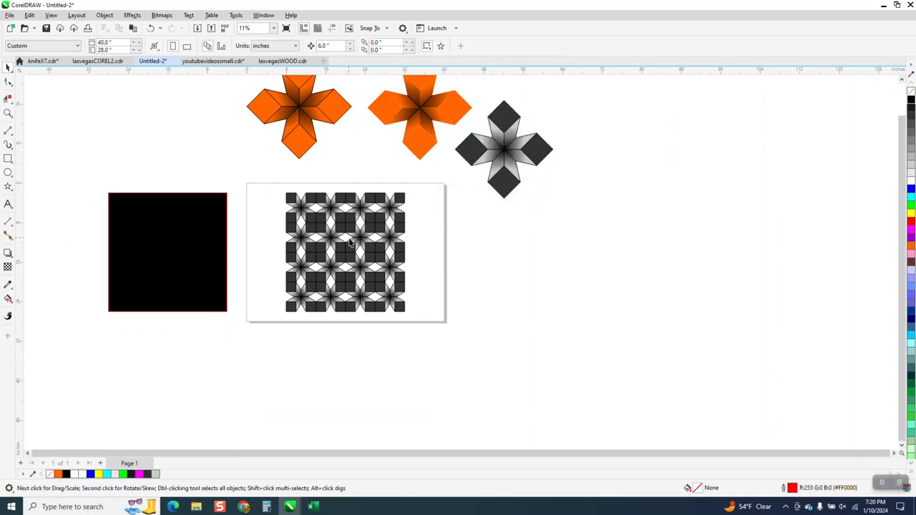